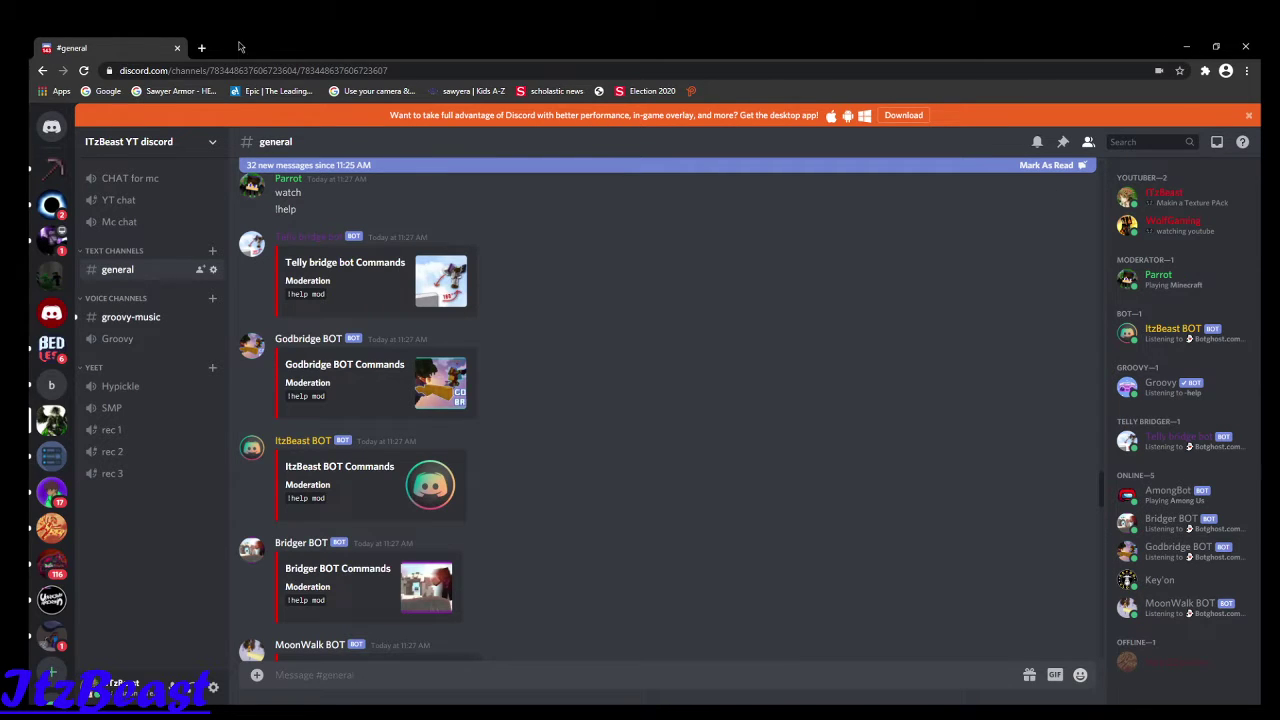
# Open a new browser tab and review the bots in the ITzBeast YT discord server's member list
pyautogui.click(202, 48)
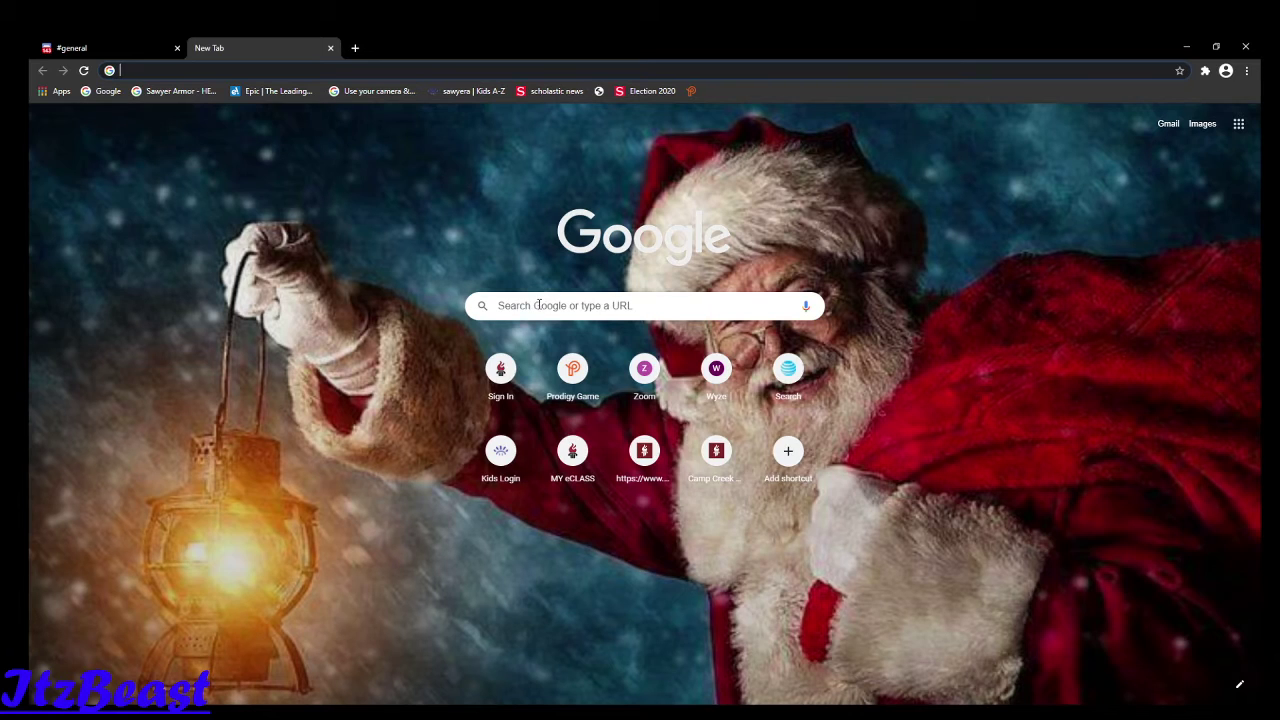
pyautogui.click(540, 304)
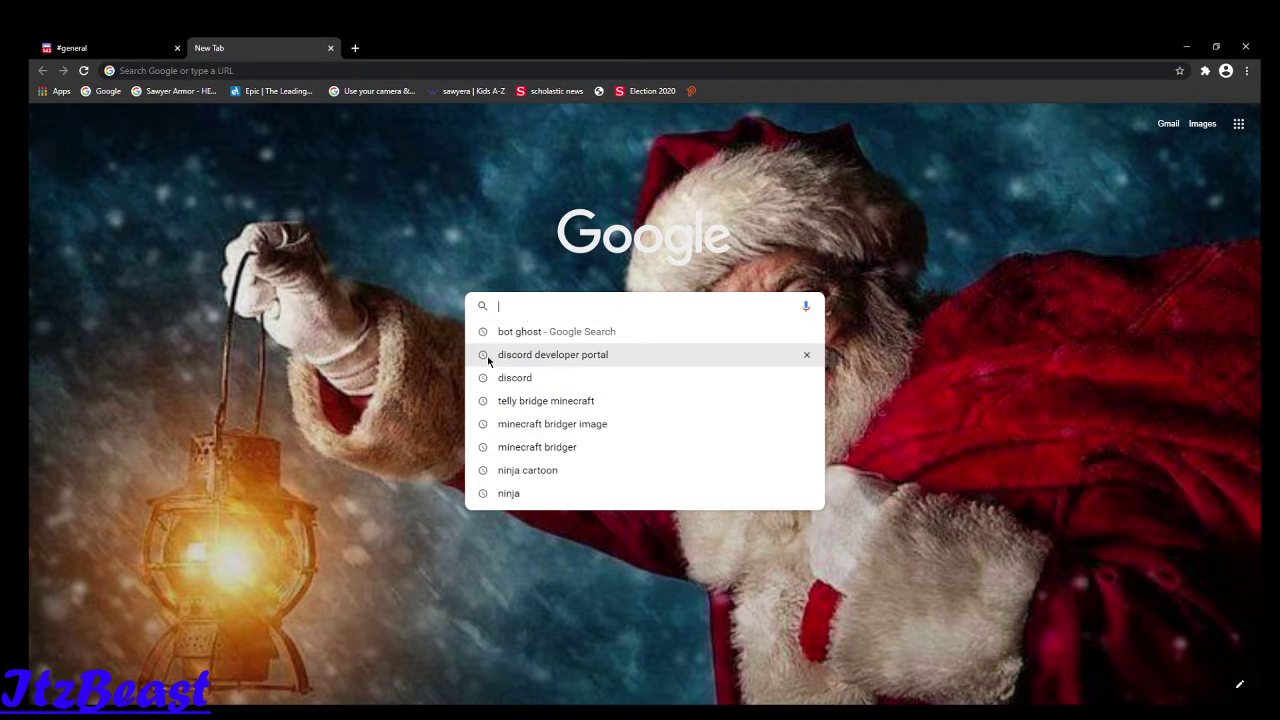
pyautogui.click(98, 44)
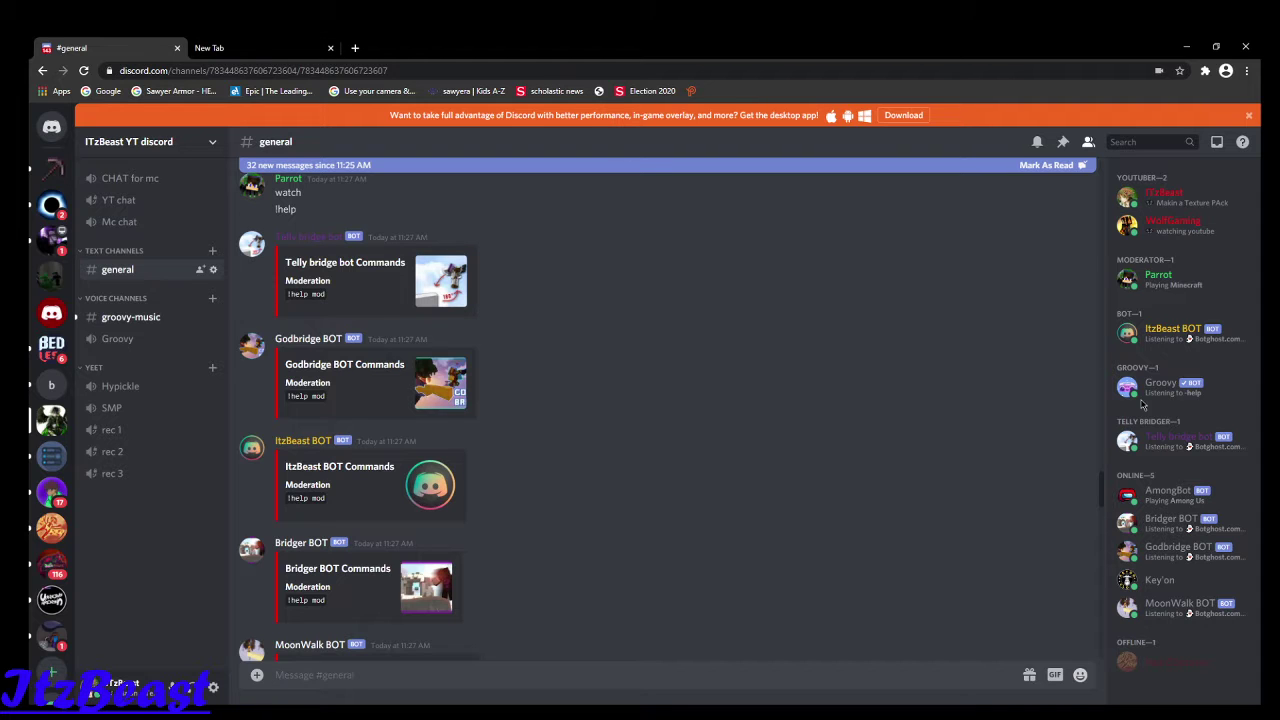
pyautogui.click(258, 48)
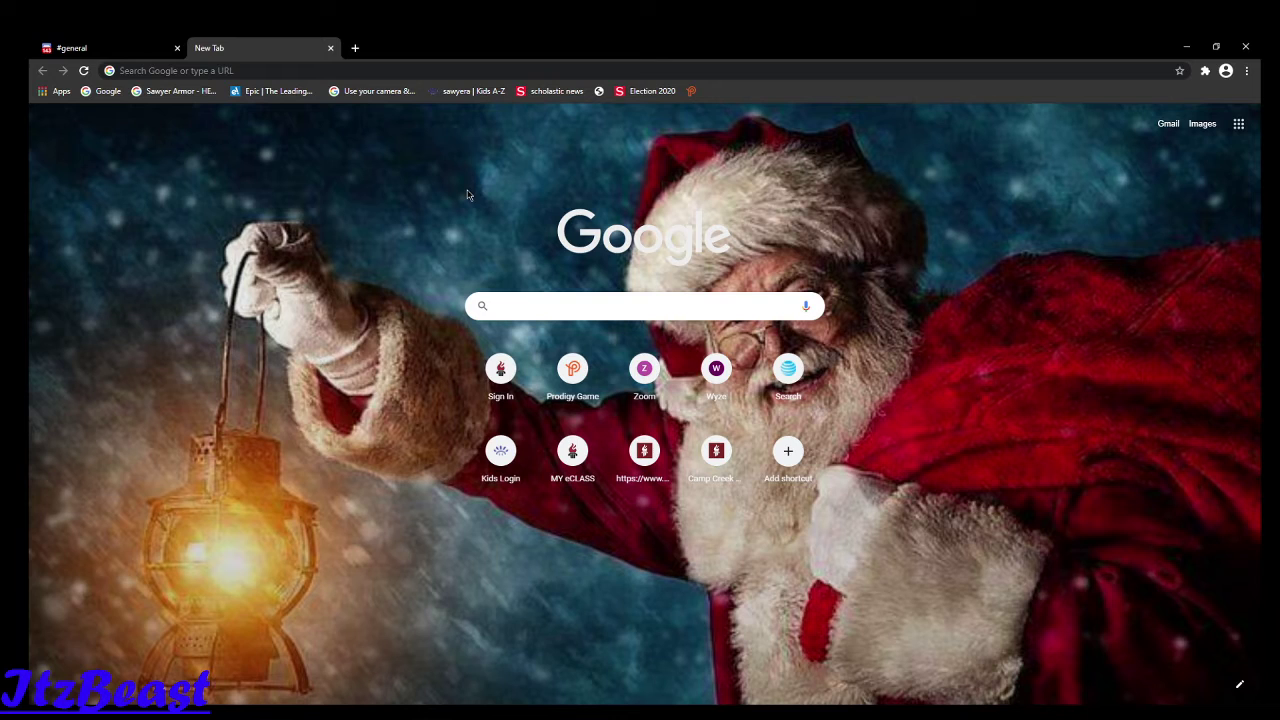
pyautogui.click(124, 44)
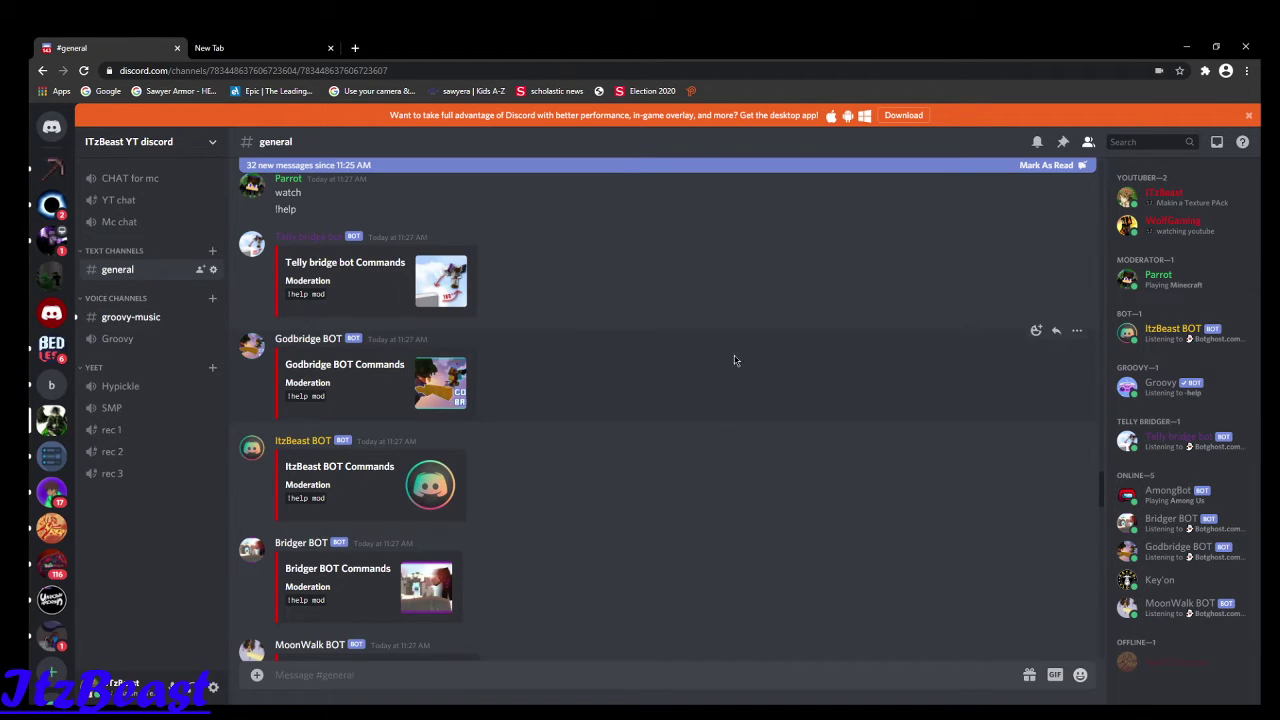
pyautogui.click(227, 47)
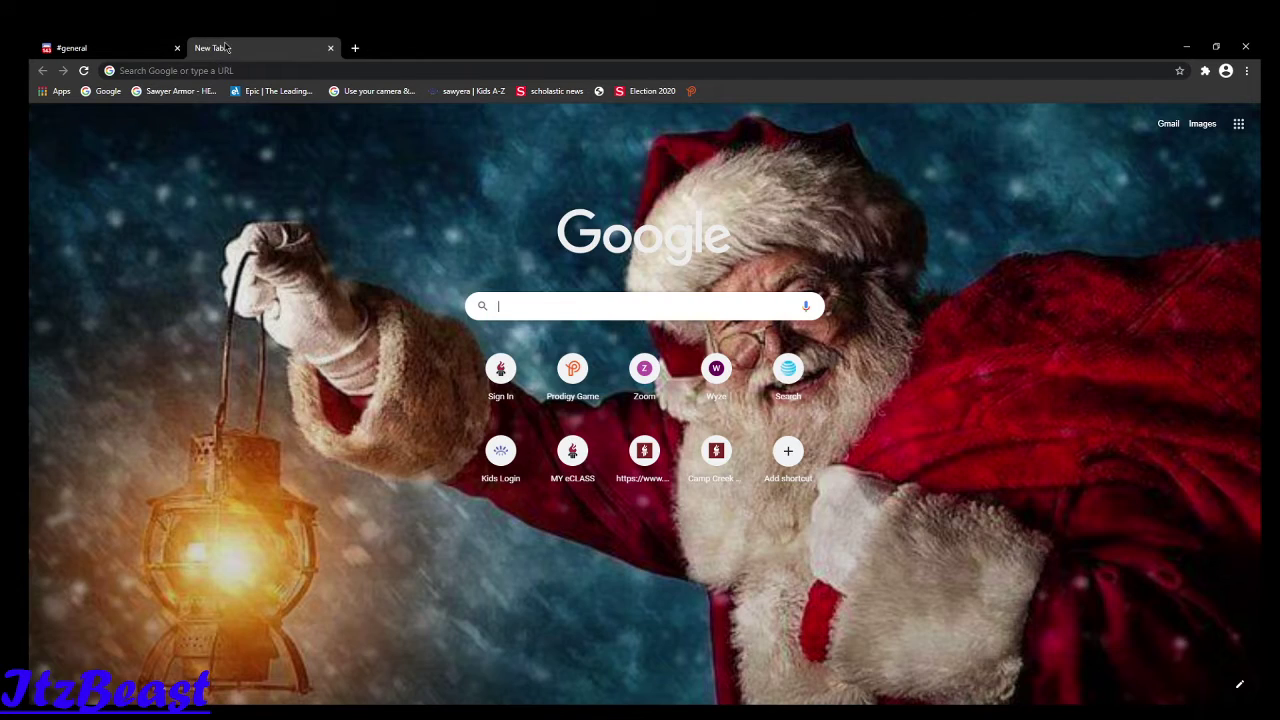
pyautogui.click(125, 47)
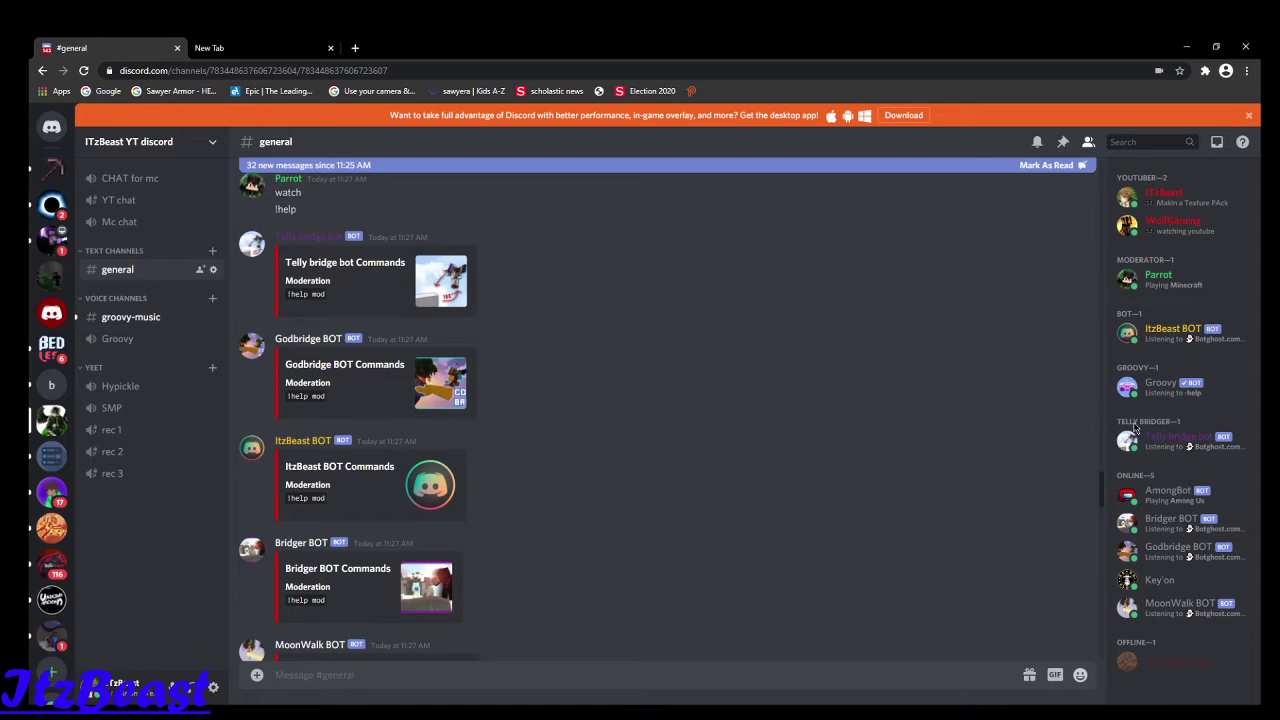
pyautogui.click(209, 50)
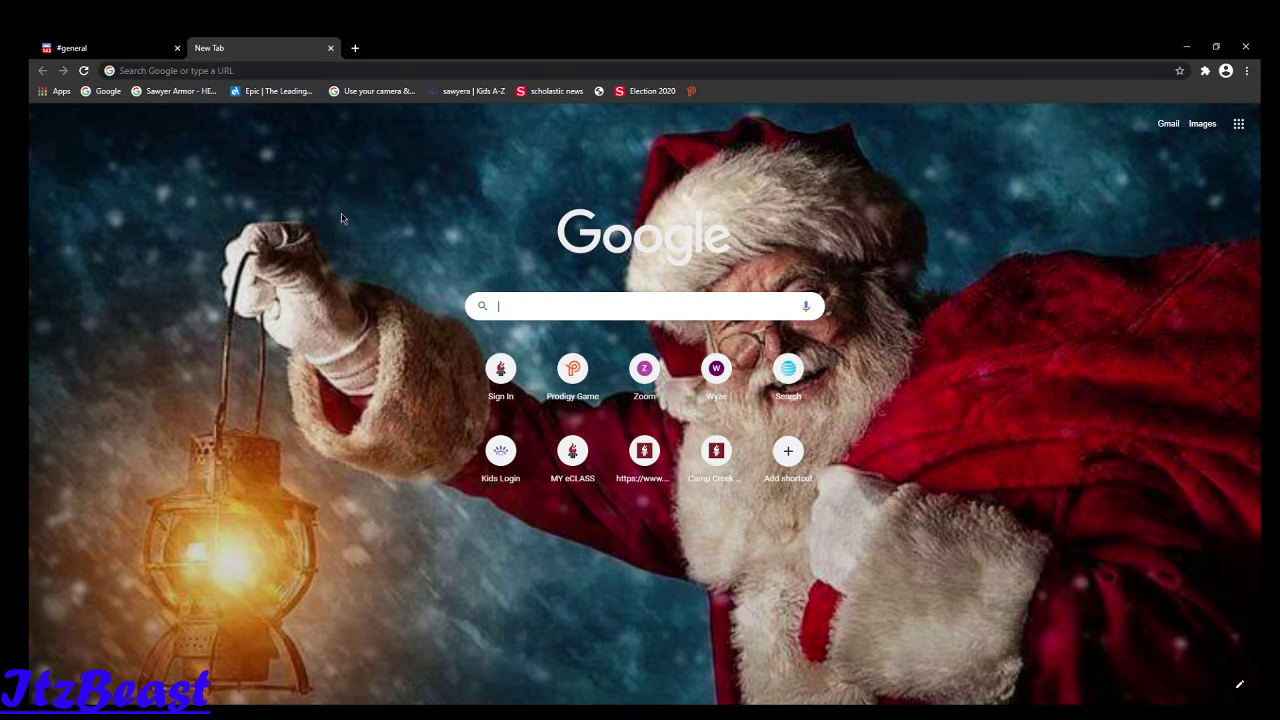
# Go to groovy.bot and open Groovy's Discord authorization page
pyautogui.click(565, 298)
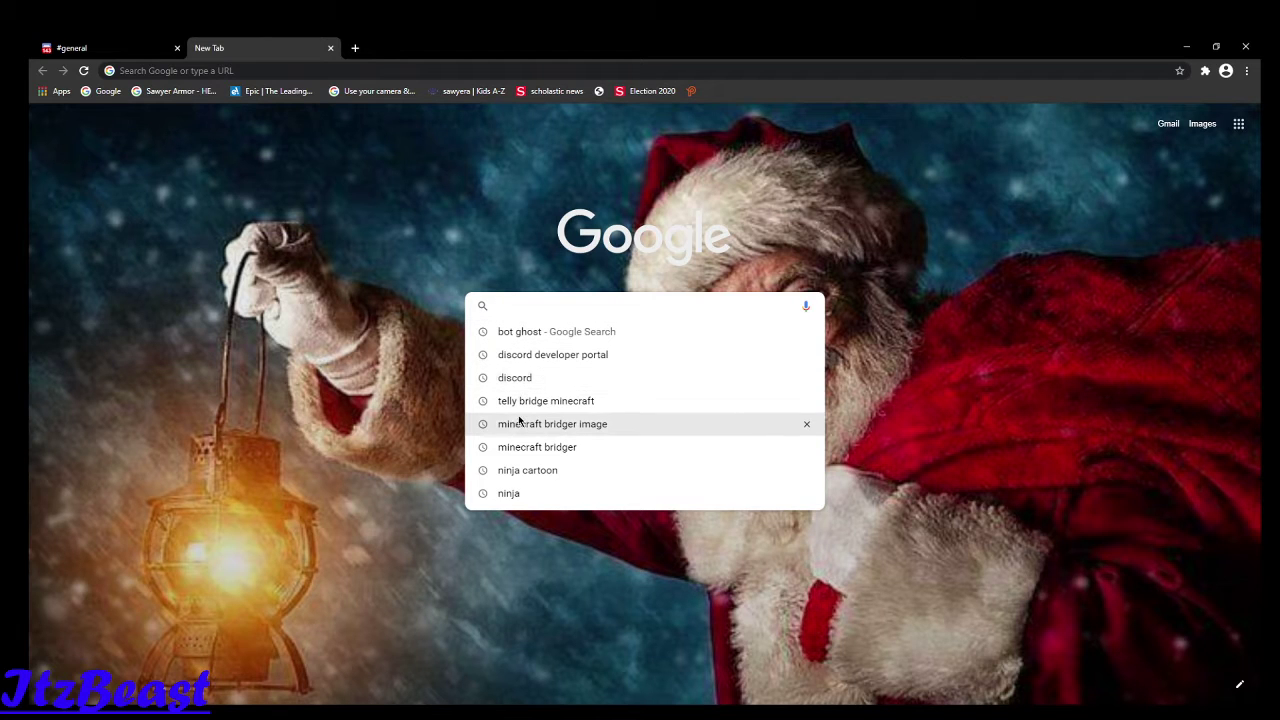
pyautogui.write('groo')
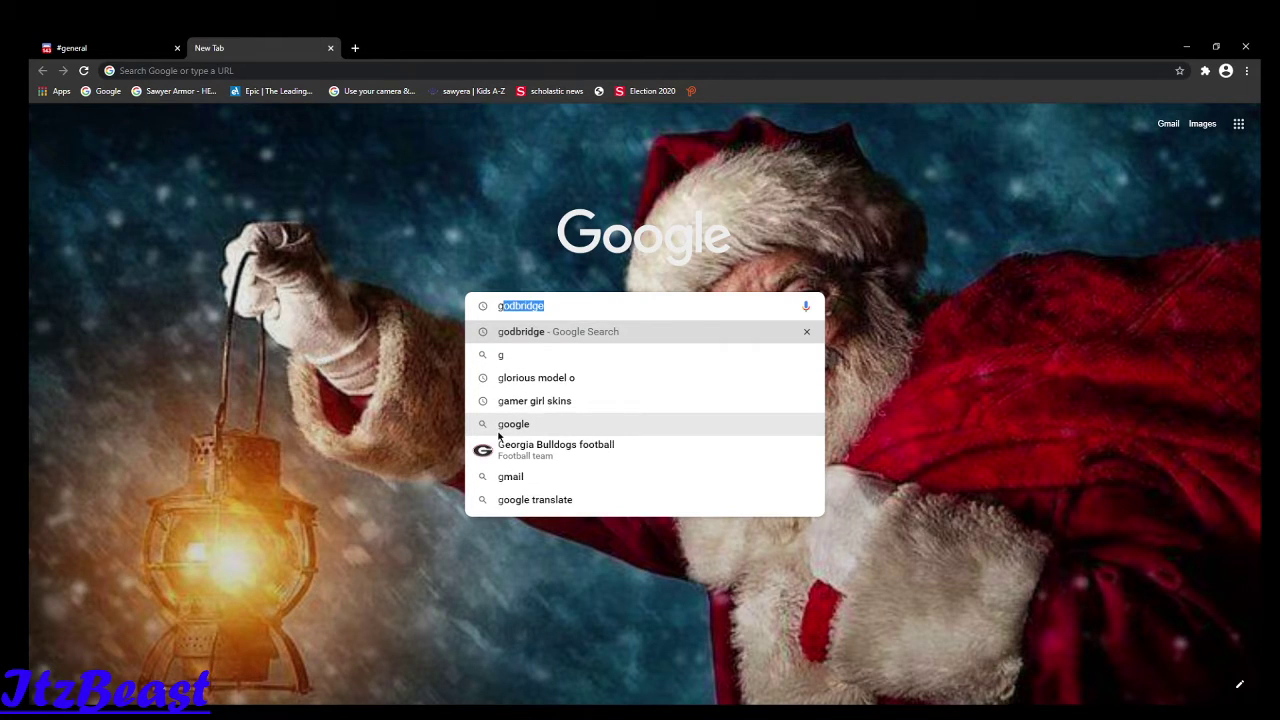
pyautogui.write('vy')
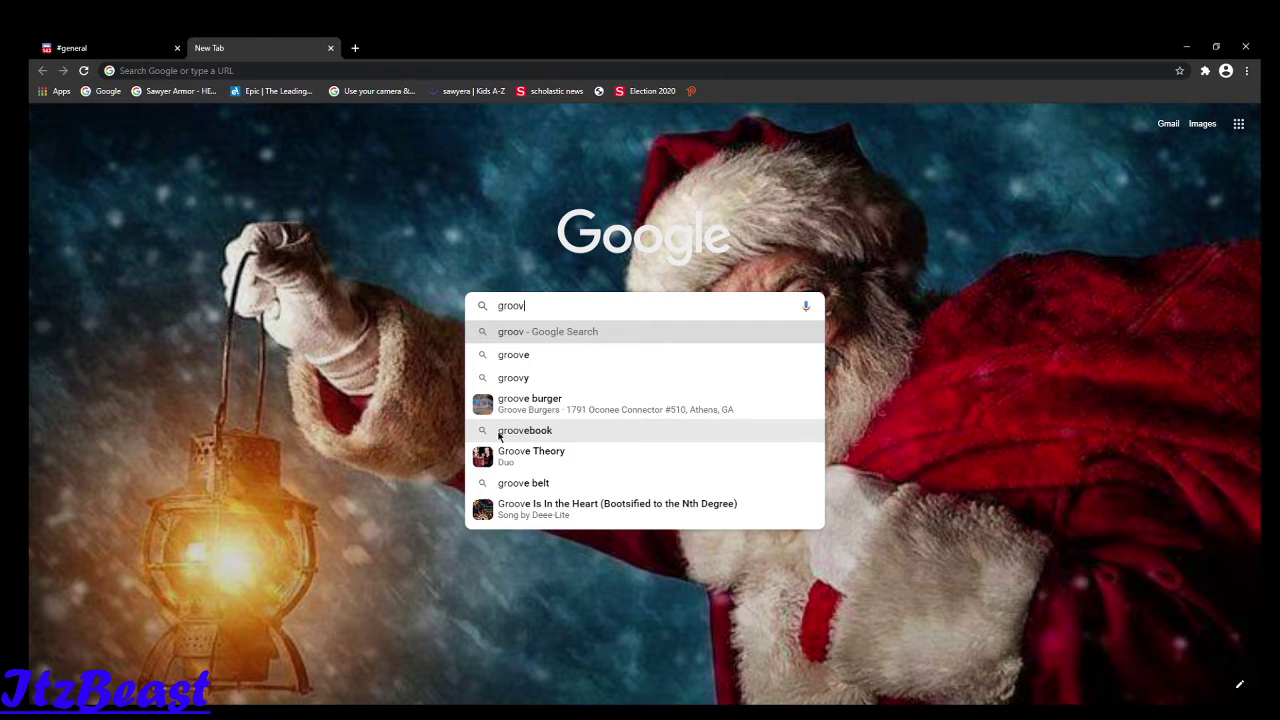
pyautogui.write('.bot')
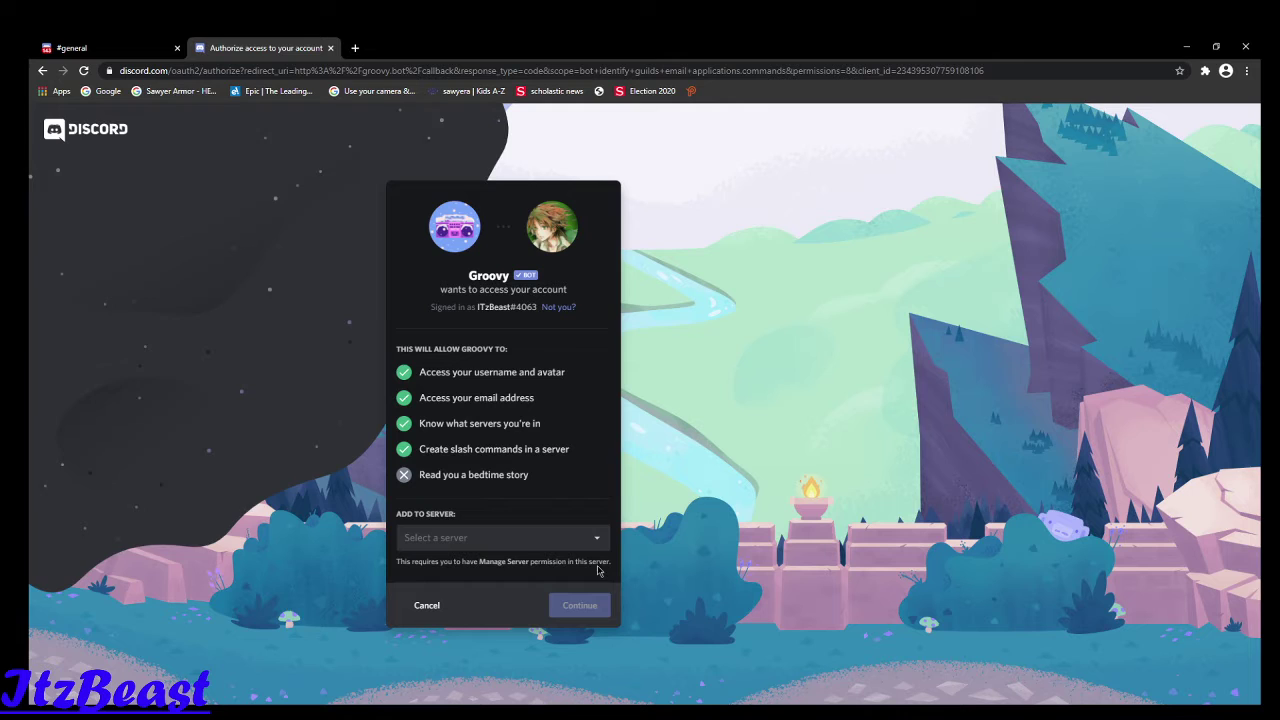
# Add Groovy to the ITzBeast YT discord server with the Administrator permission, and close its page
pyautogui.click(436, 543)
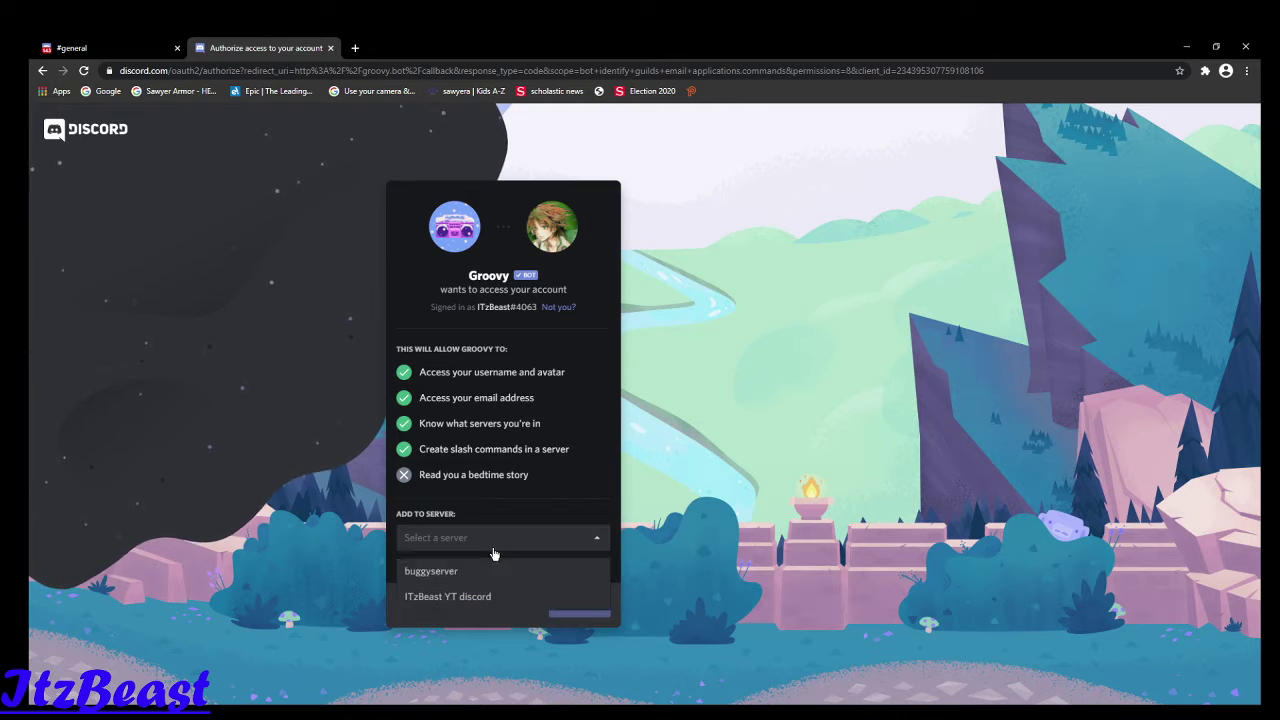
pyautogui.click(418, 590)
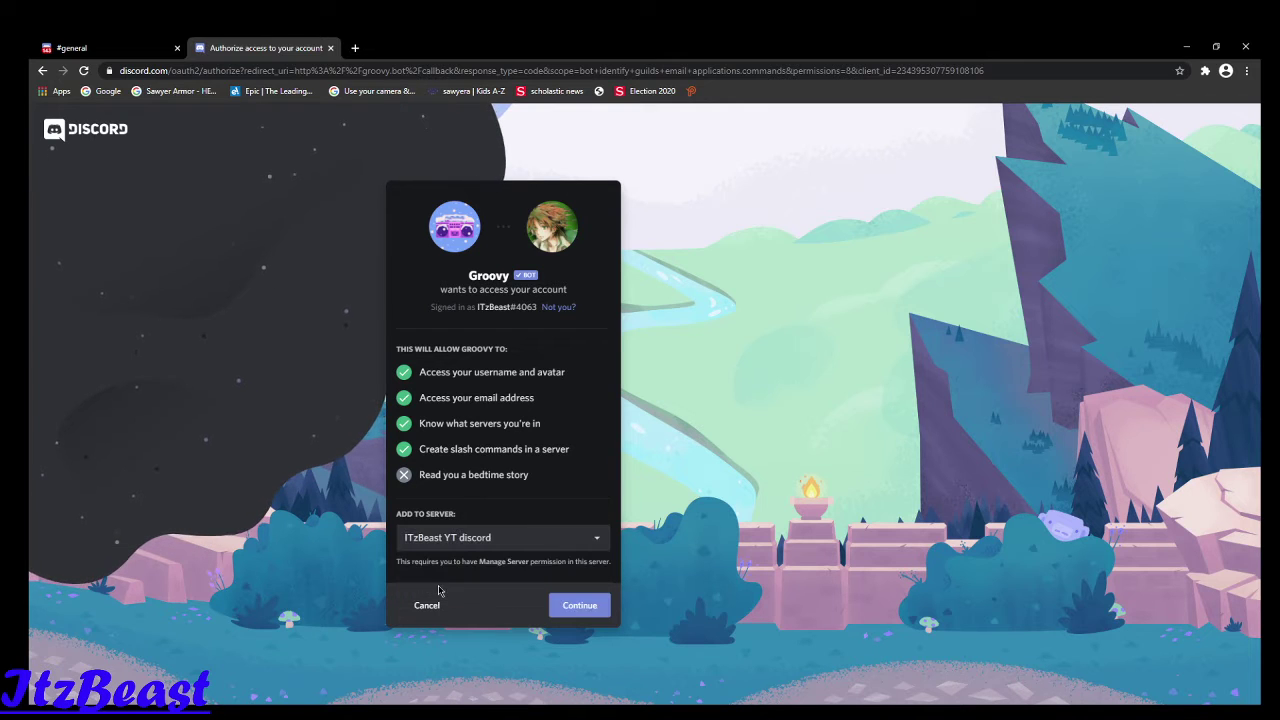
pyautogui.click(579, 605)
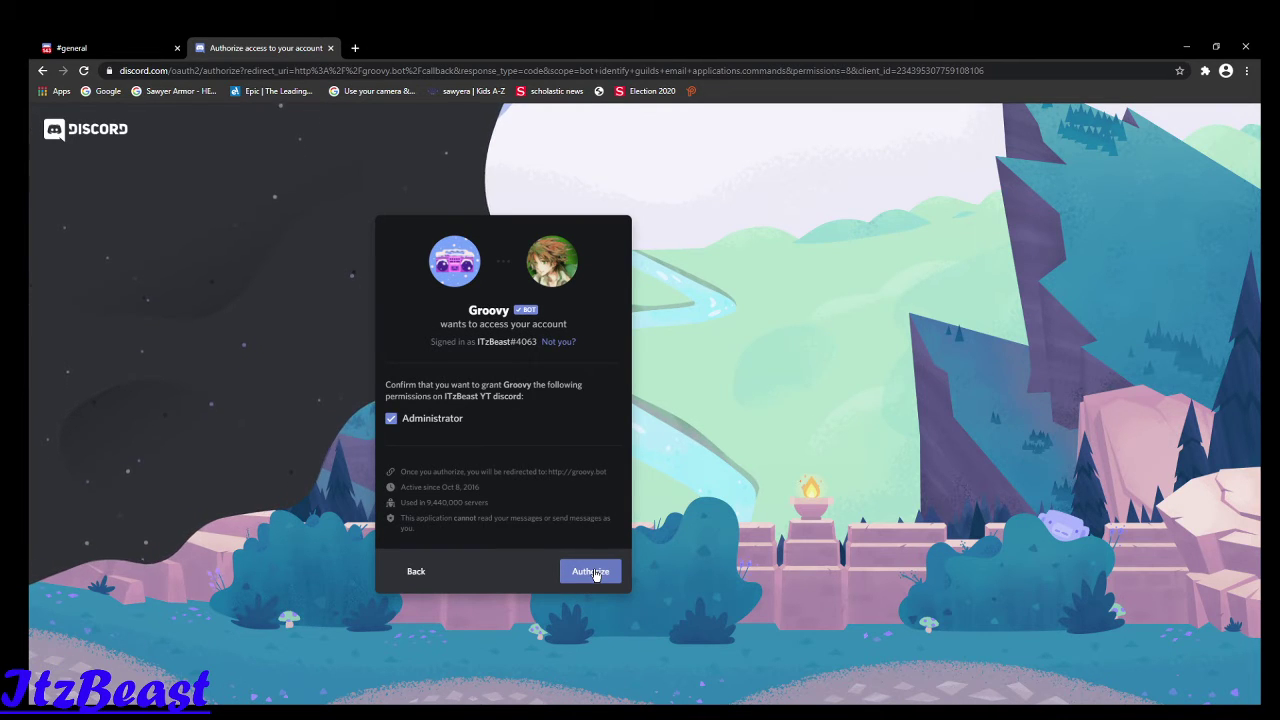
pyautogui.click(590, 572)
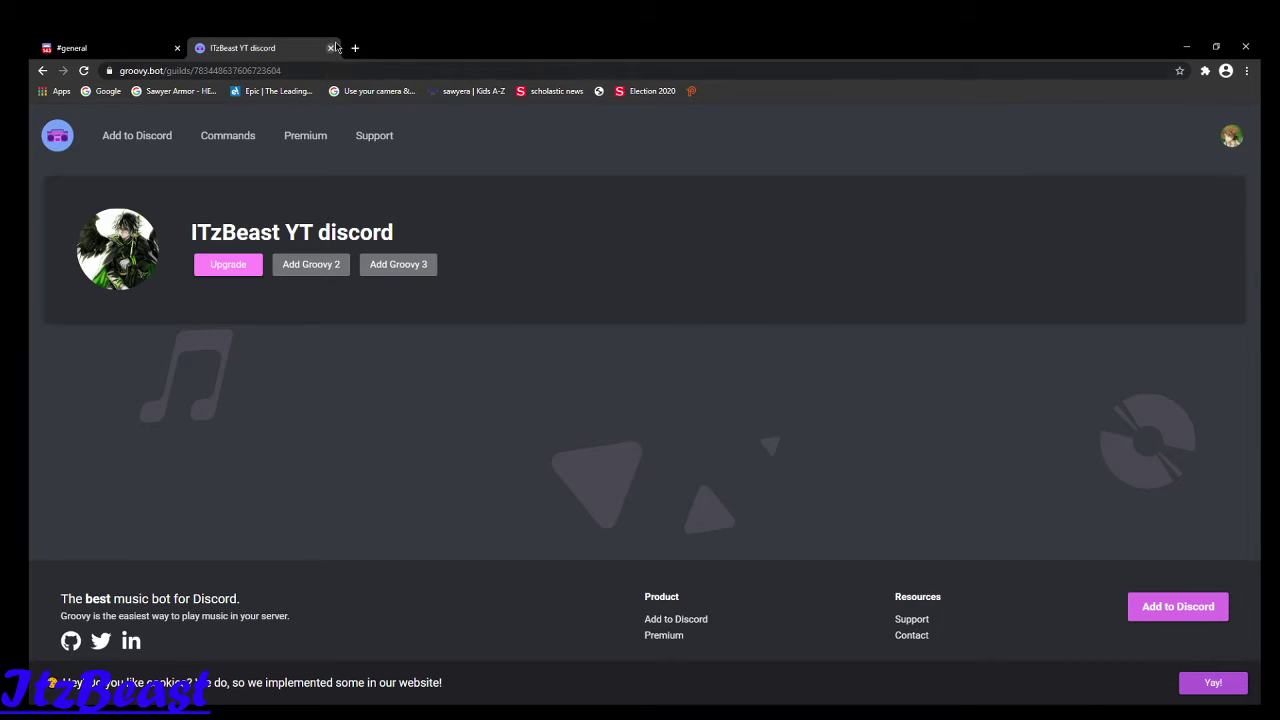
pyautogui.click(330, 48)
# Search for "discord developer portal" in a new browser tab and open the portal's Applications page
pyautogui.click(200, 49)
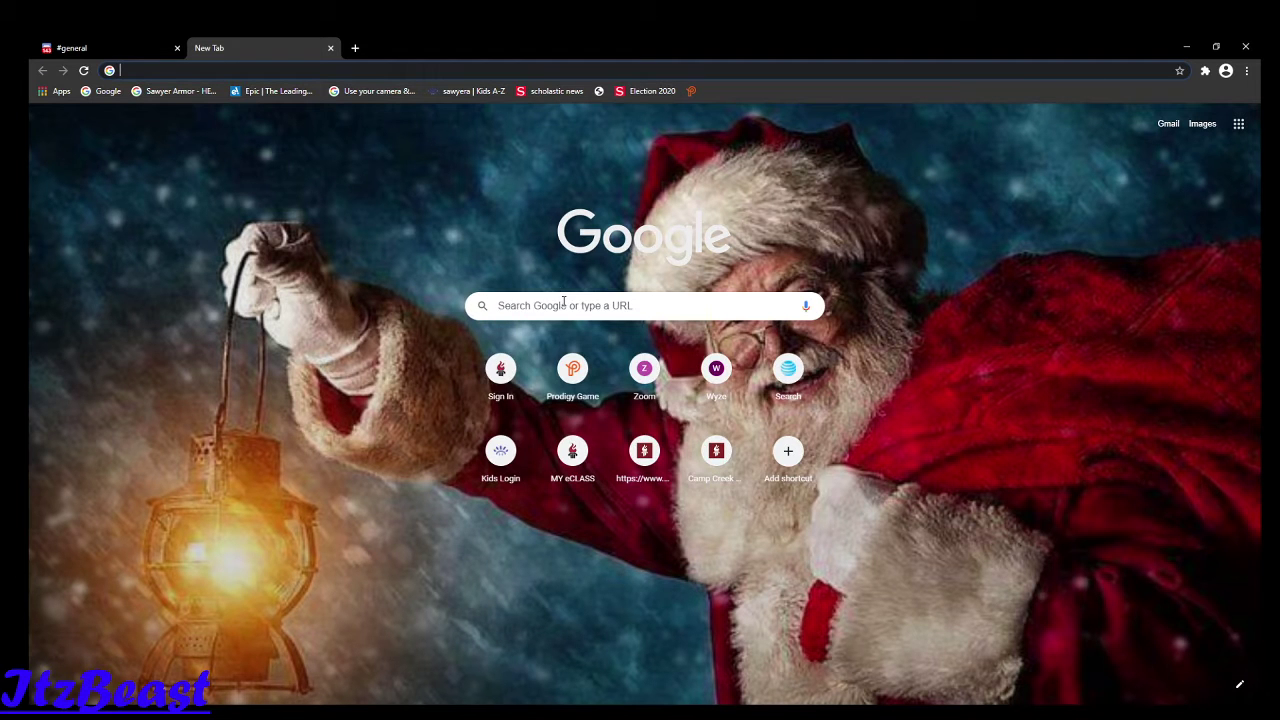
pyautogui.click(563, 305)
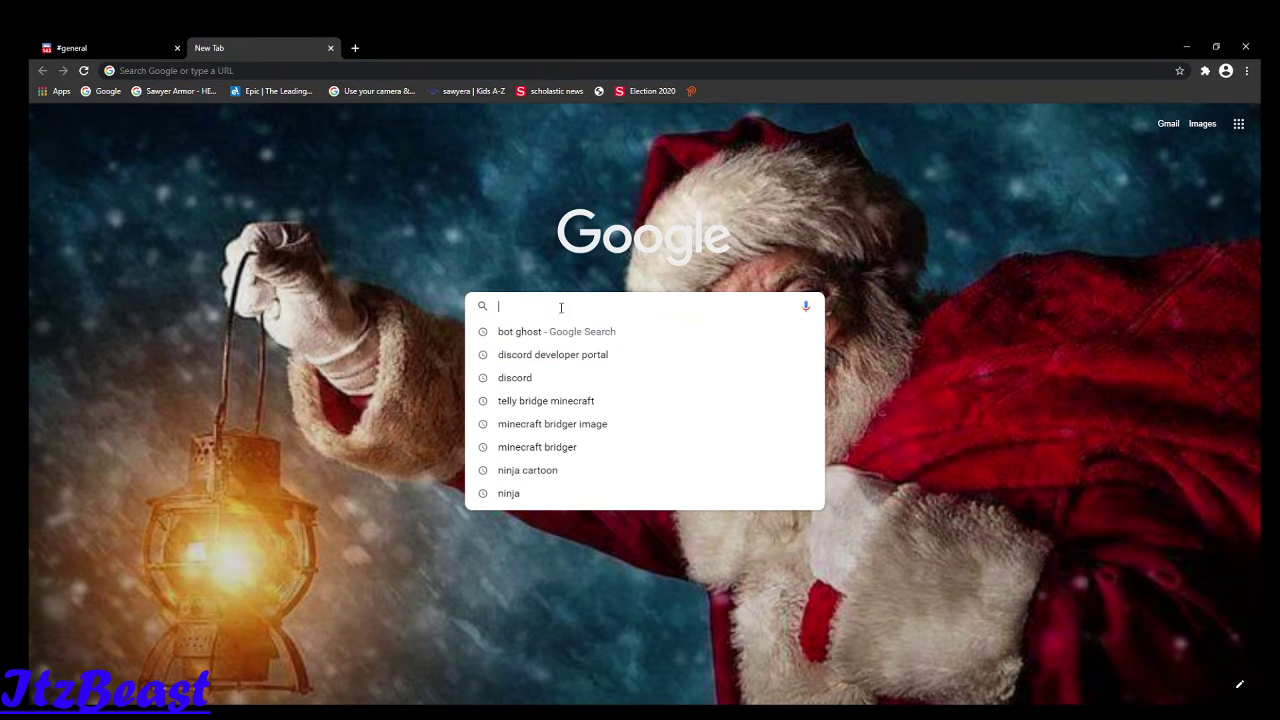
pyautogui.click(110, 48)
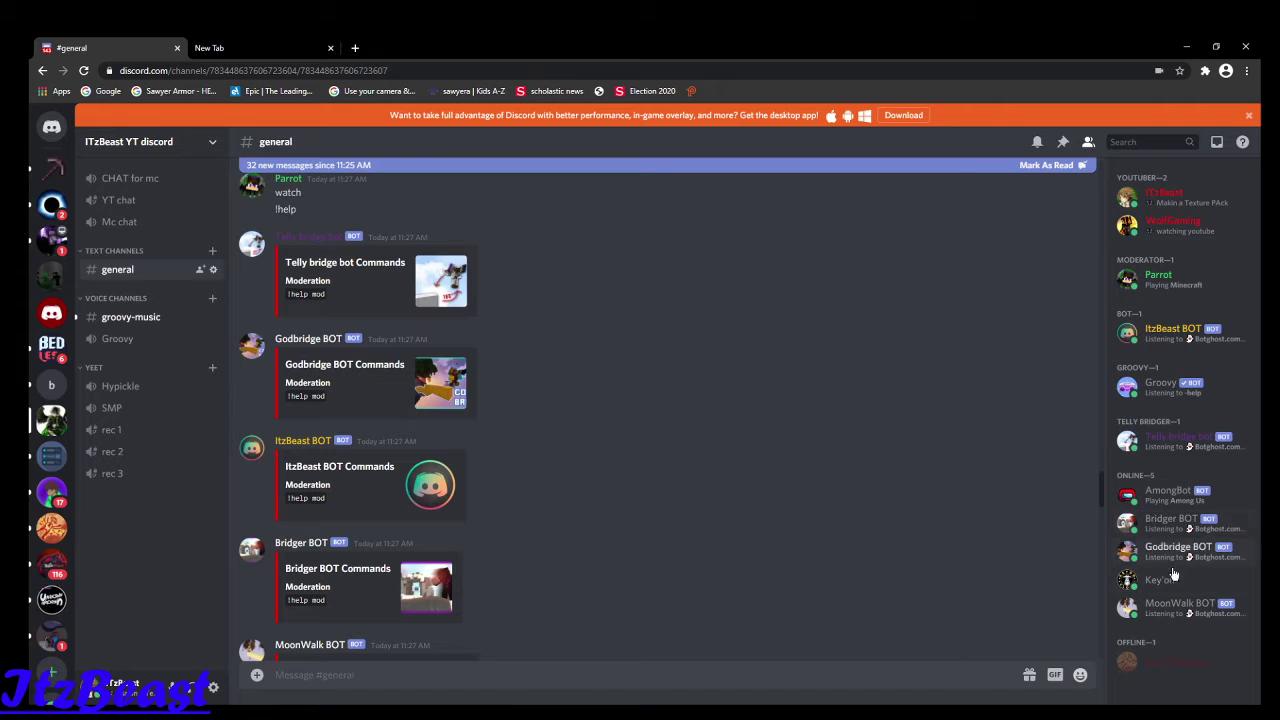
pyautogui.click(259, 50)
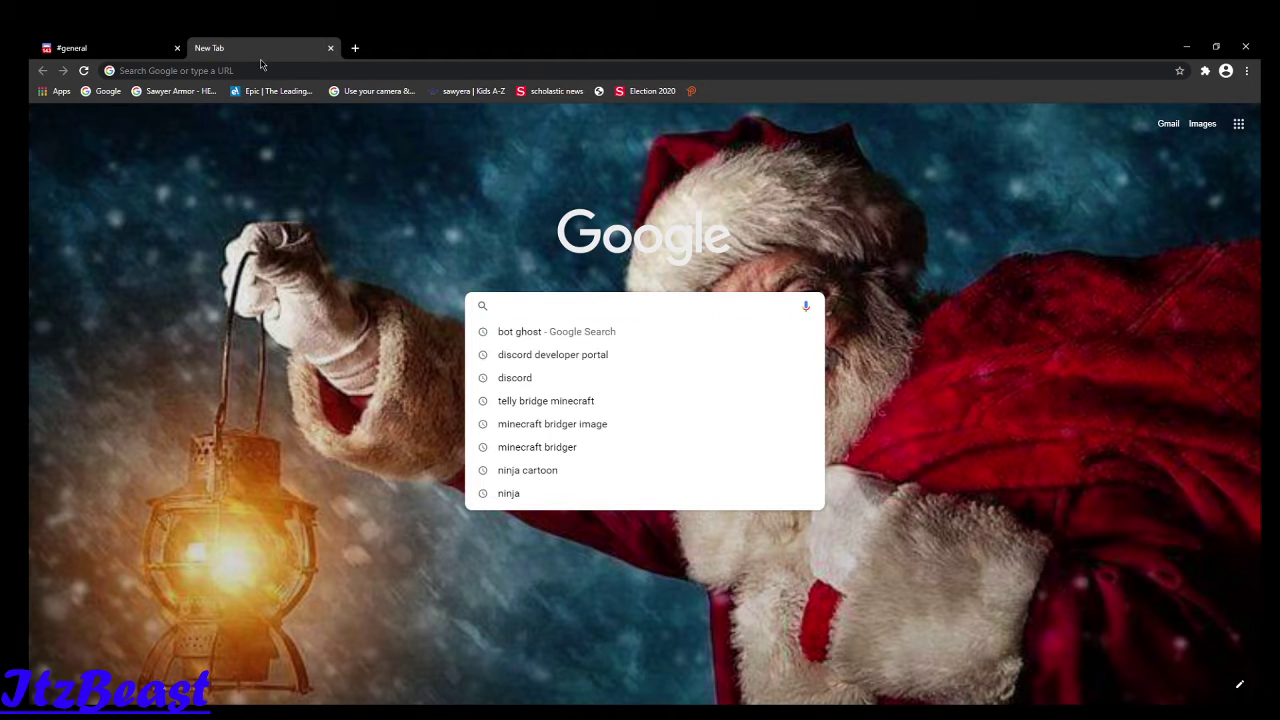
pyautogui.click(525, 315)
pyautogui.click(551, 358)
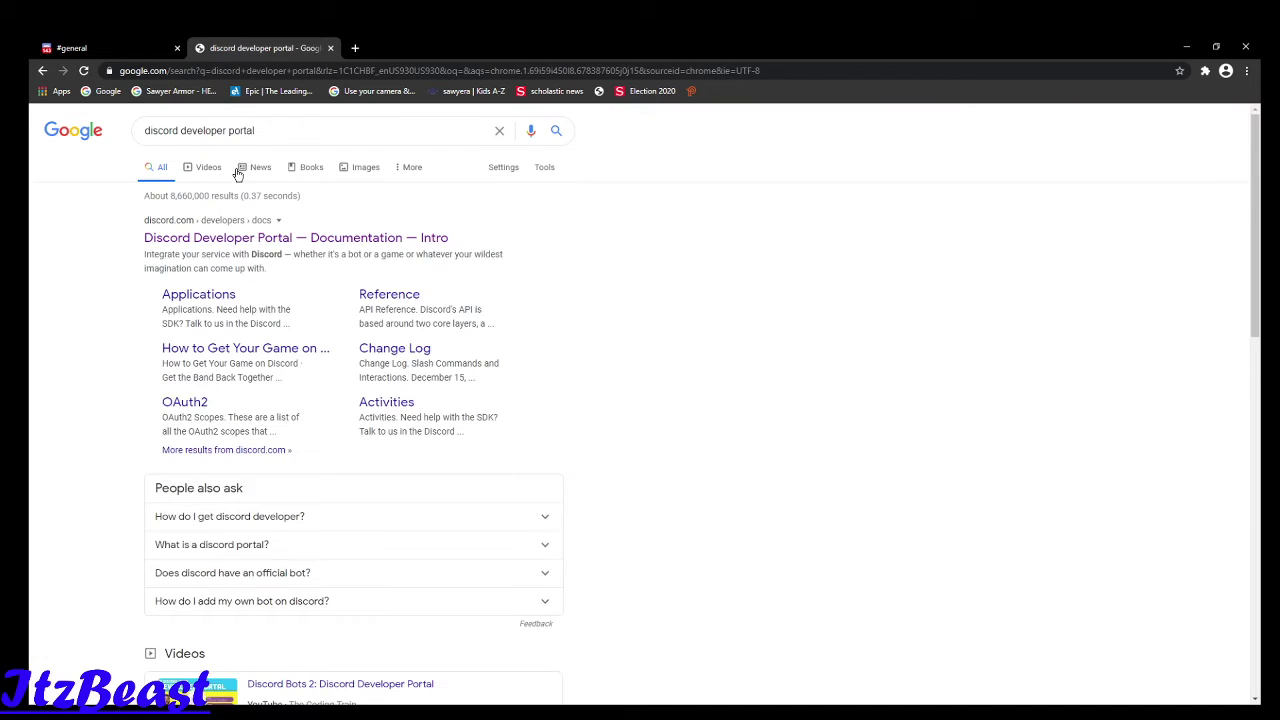
pyautogui.click(202, 243)
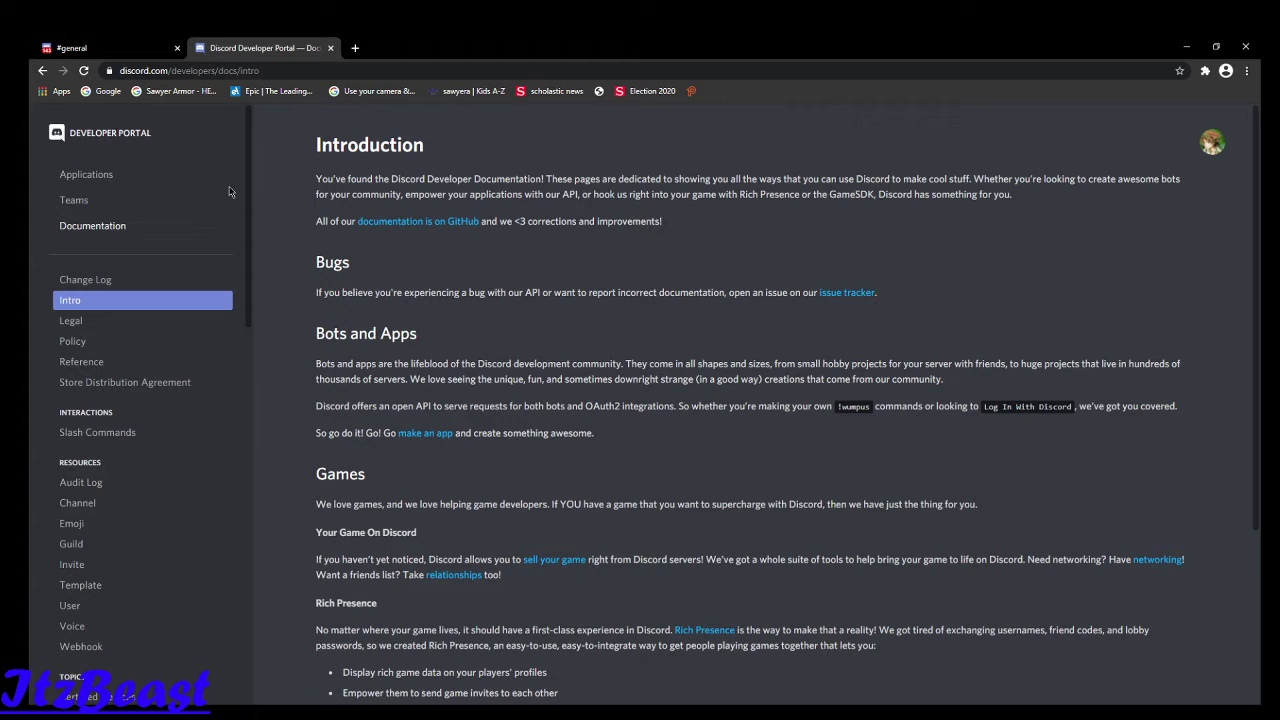
pyautogui.click(90, 175)
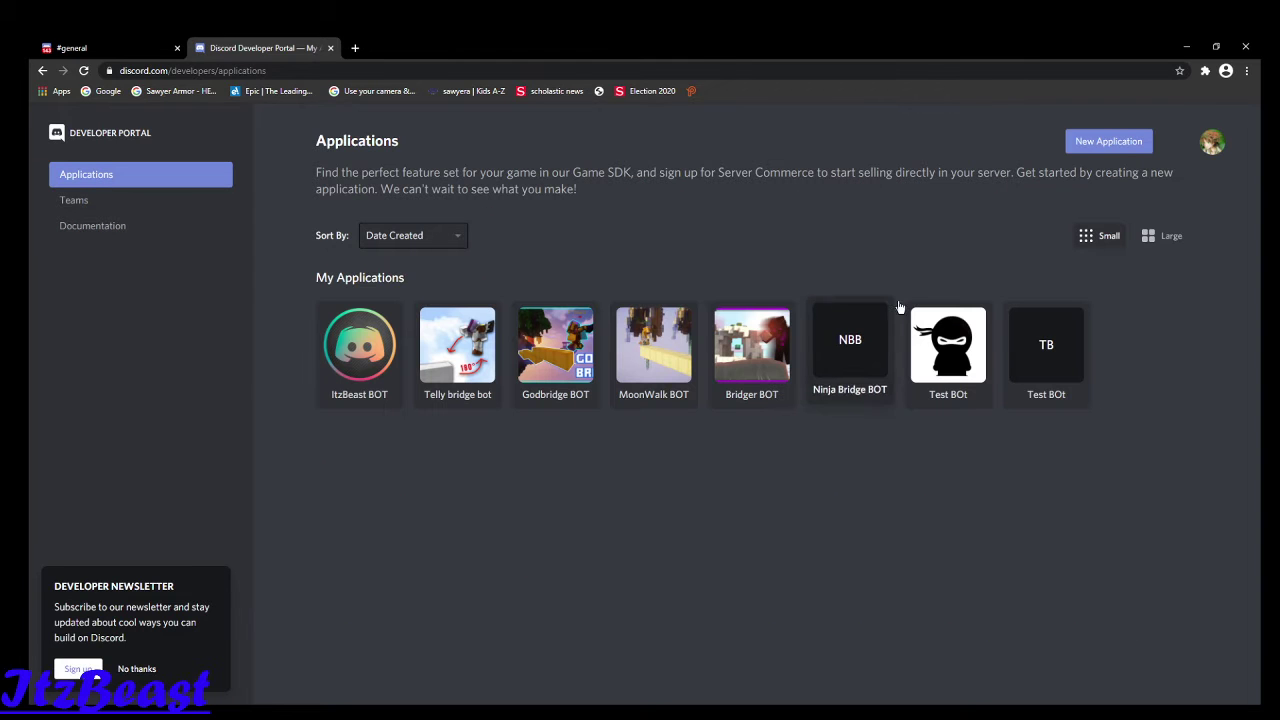
# Create a new application named "ItzBeast__ YEET bot"
pyautogui.click(1108, 142)
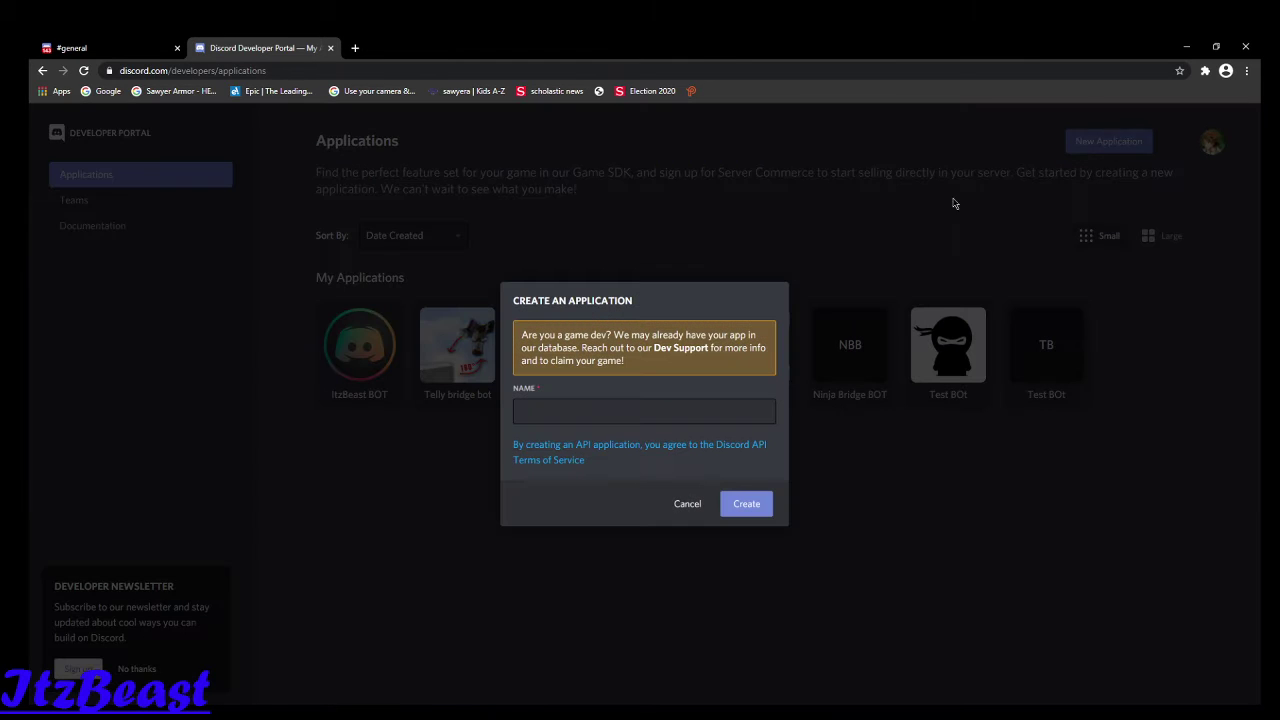
pyautogui.click(614, 415)
pyautogui.click(557, 460)
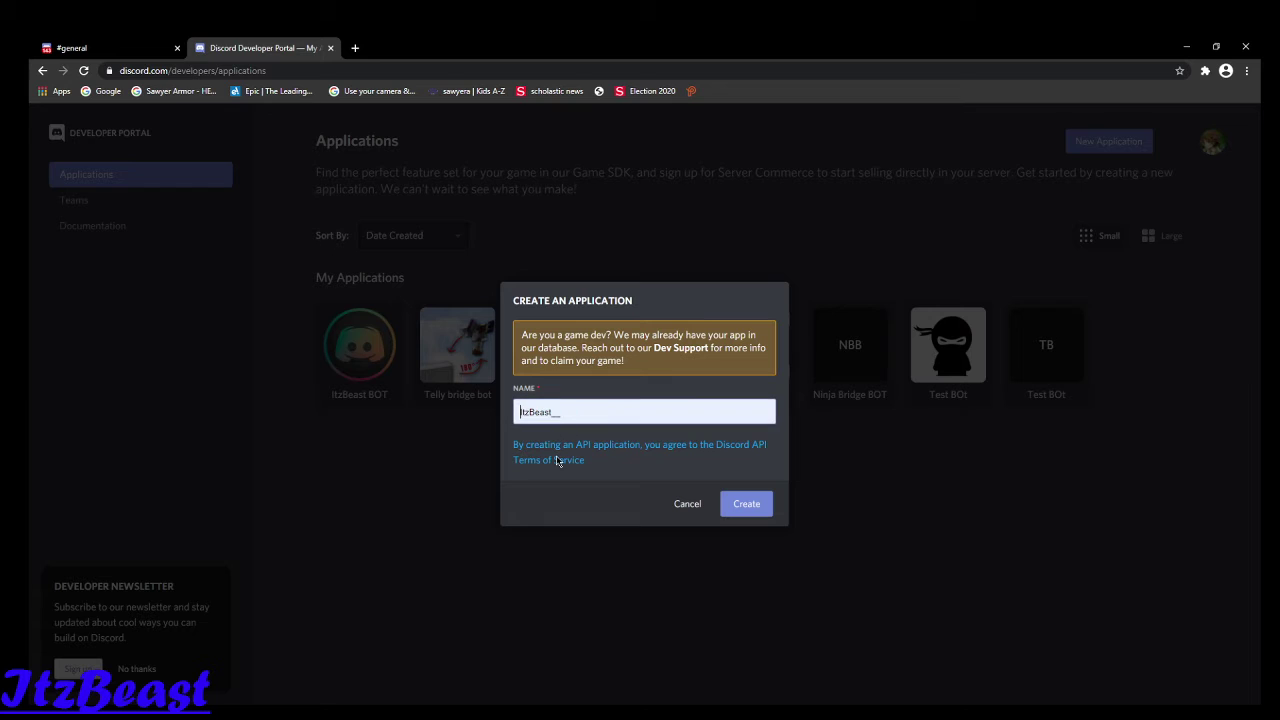
pyautogui.click(612, 411)
pyautogui.write('_')
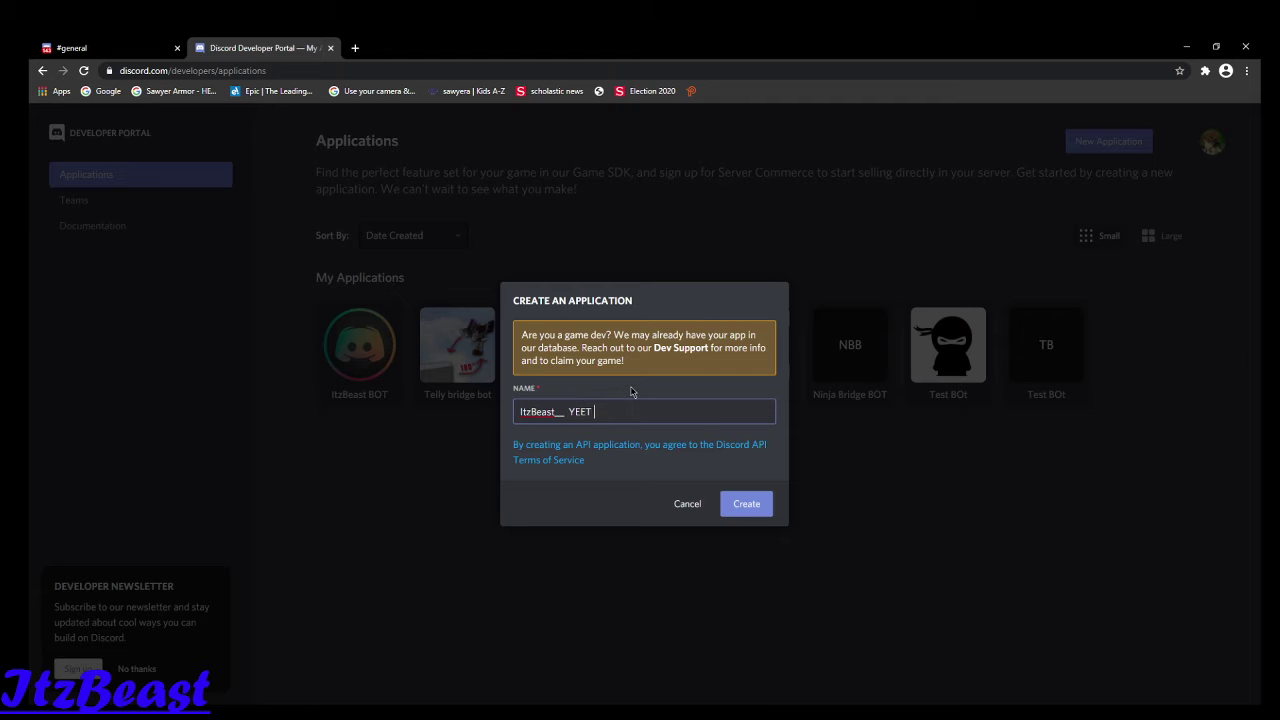
pyautogui.click(748, 503)
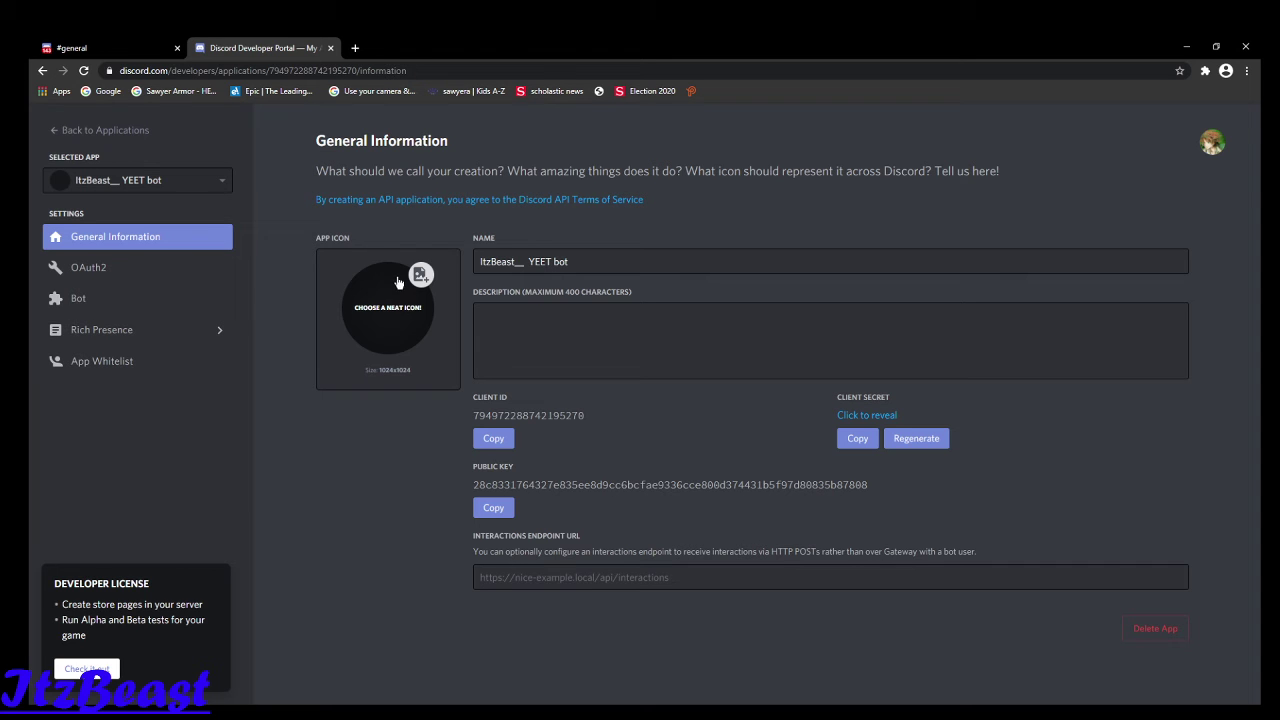
# Add a bot user to the ItzBeast__ YEET bot application, then reveal and copy its token
pyautogui.click(68, 298)
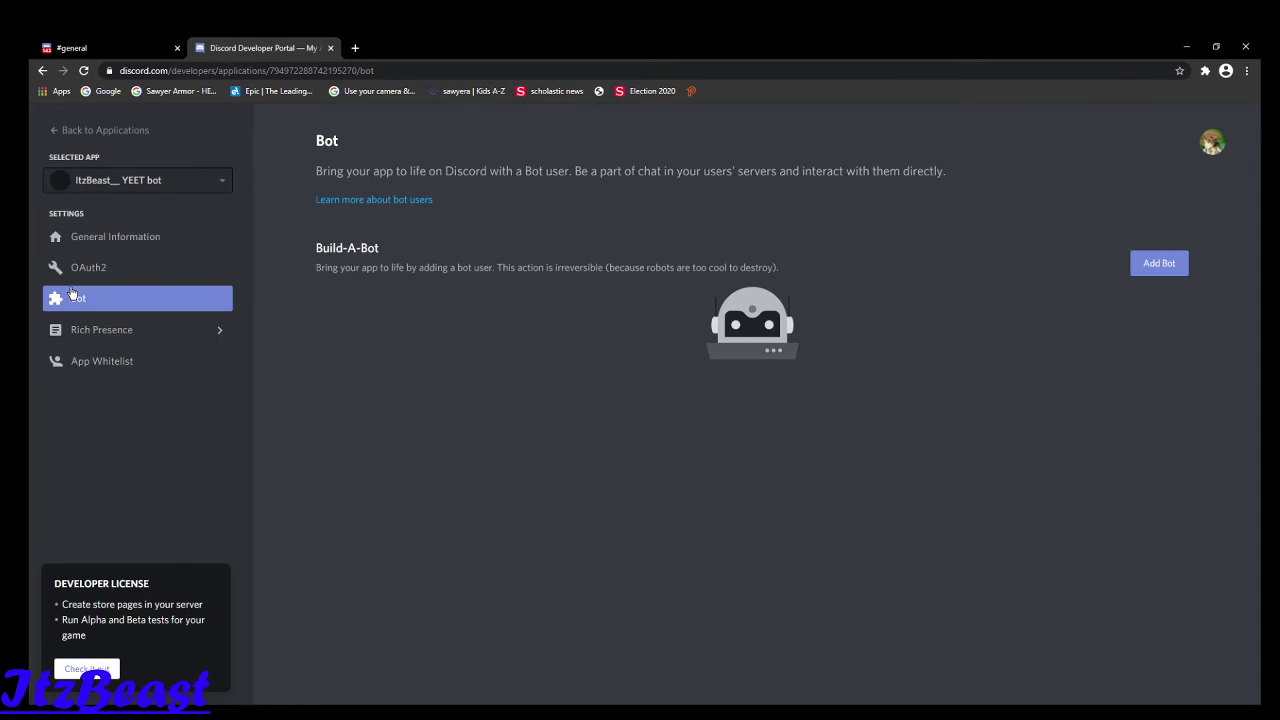
pyautogui.click(1150, 264)
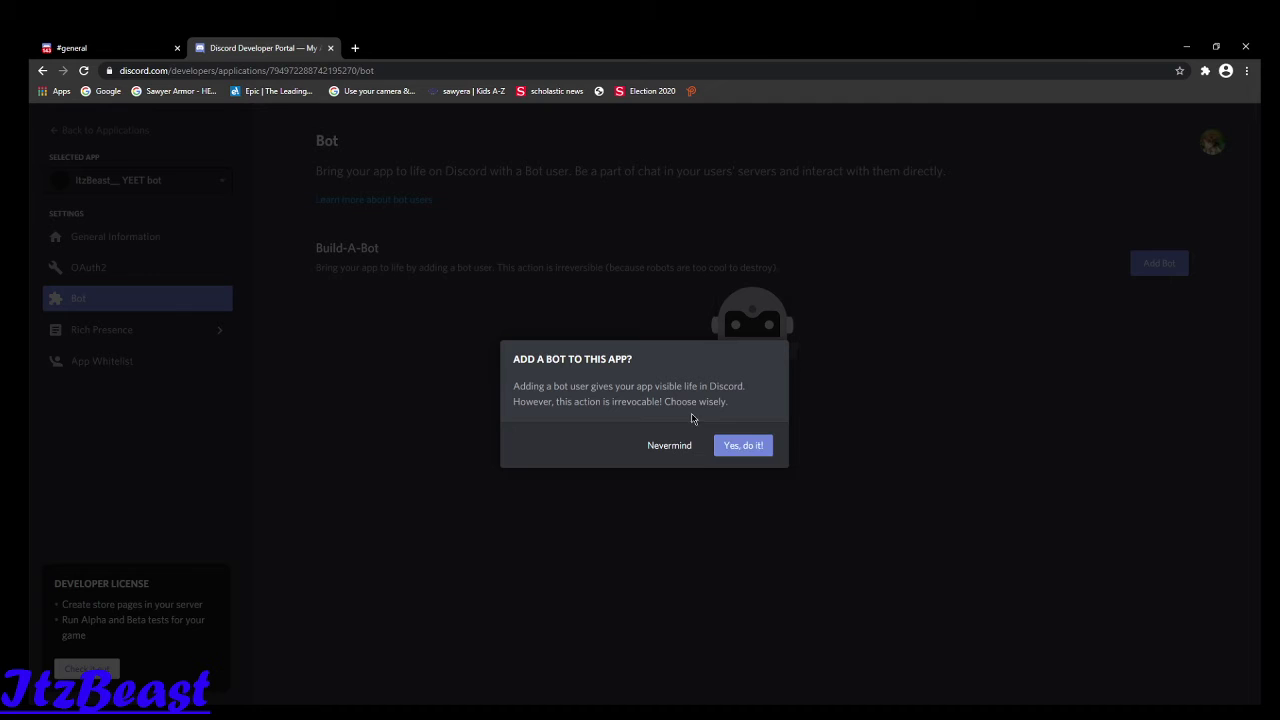
pyautogui.click(748, 447)
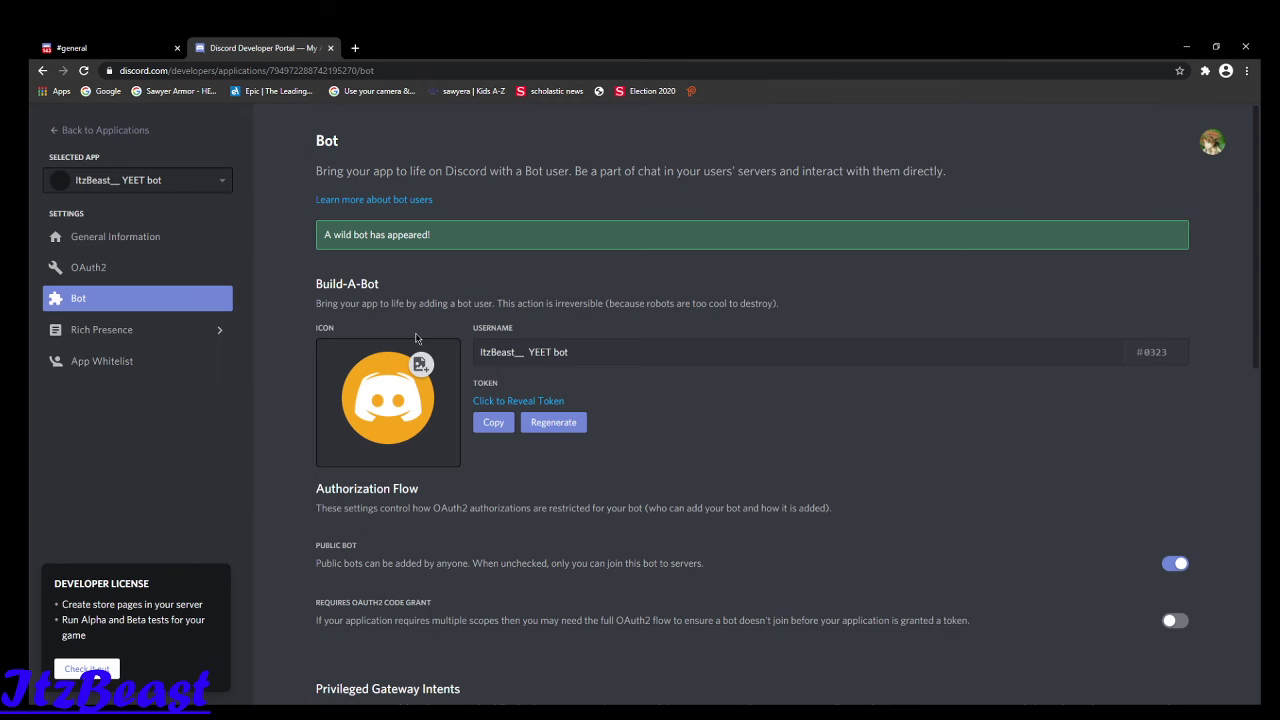
pyautogui.click(506, 400)
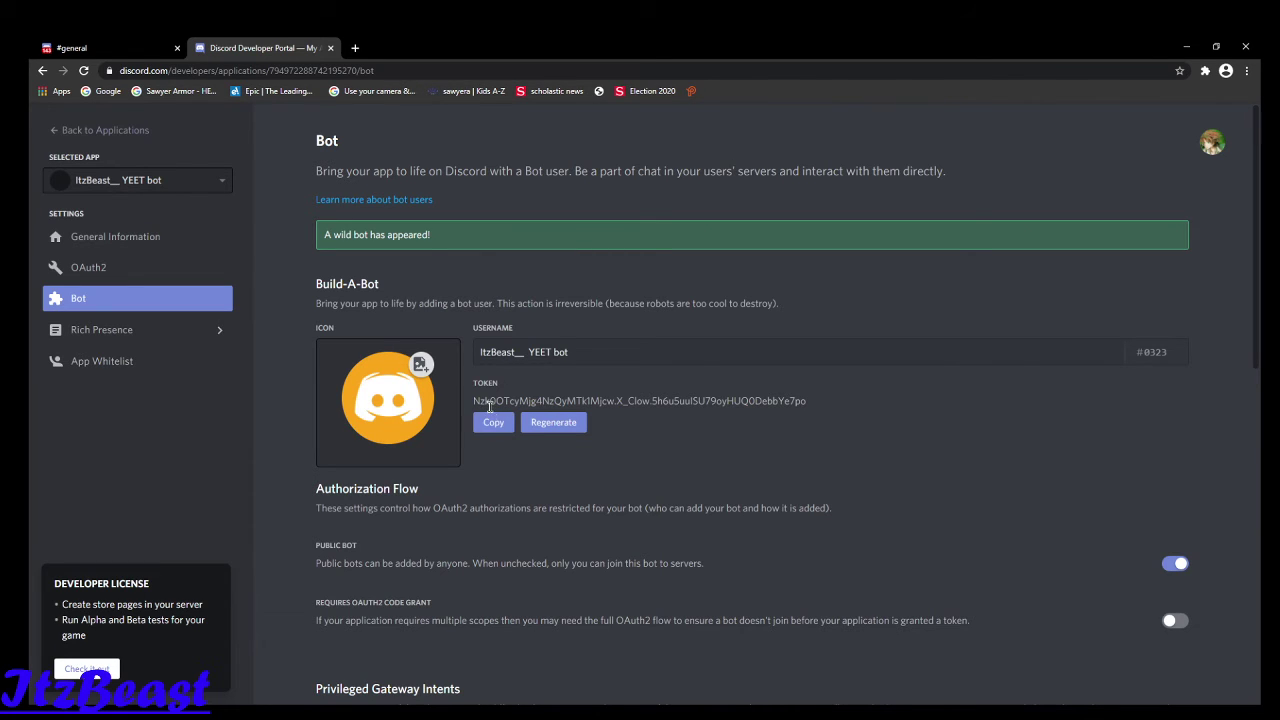
pyautogui.click(492, 421)
# Search for "bot ghost" in a new browser tab and open the BotGhost: Discord Bot Maker and Hosting site
pyautogui.click(150, 47)
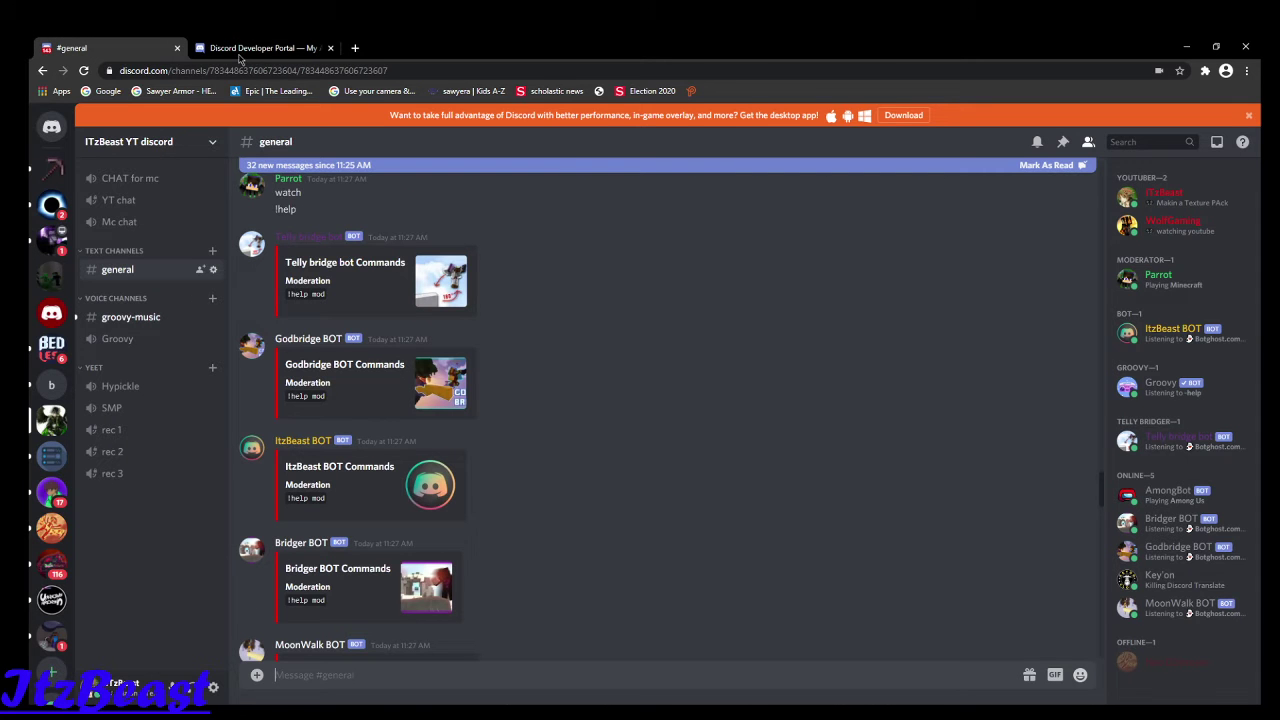
pyautogui.click(355, 47)
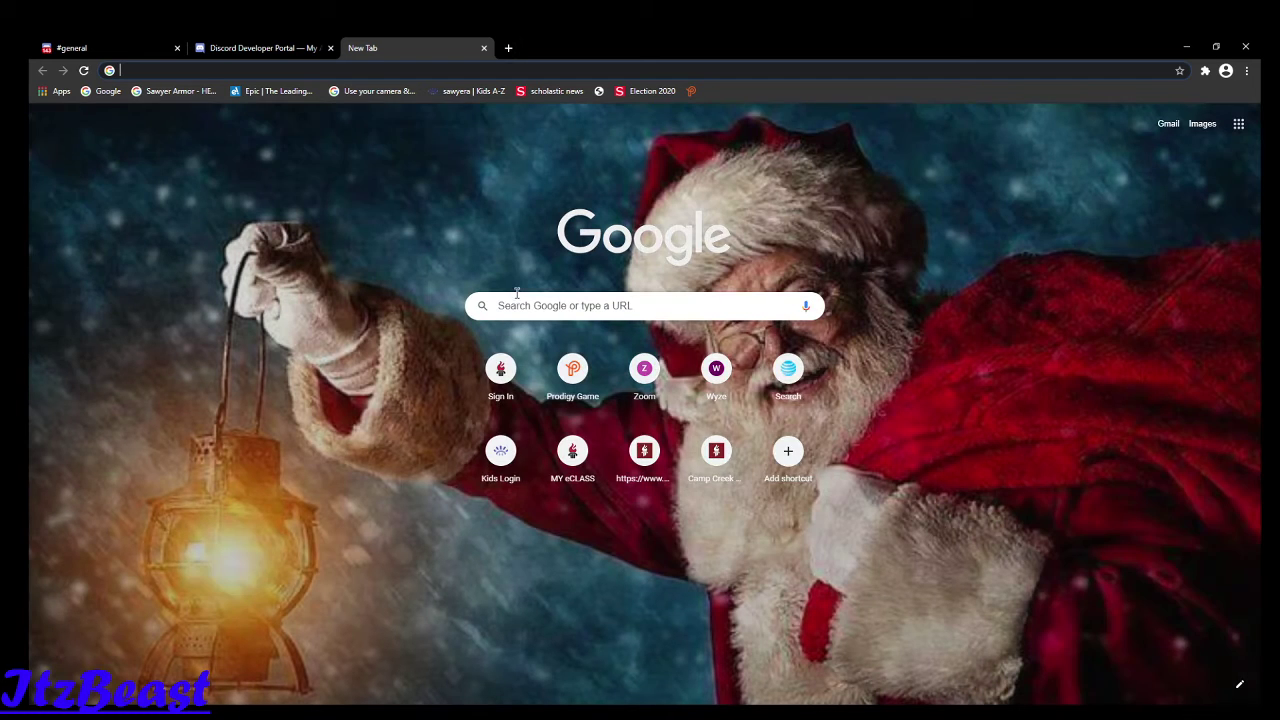
pyautogui.click(510, 306)
pyautogui.write('b')
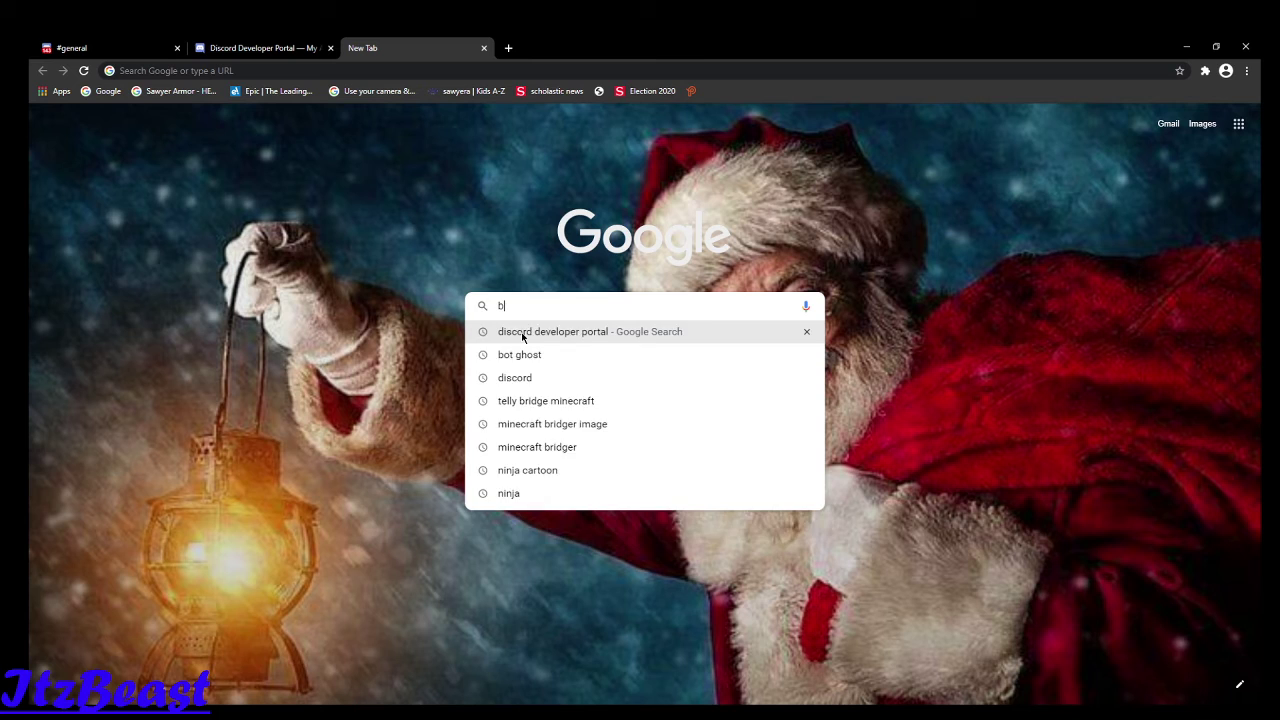
pyautogui.write('ot')
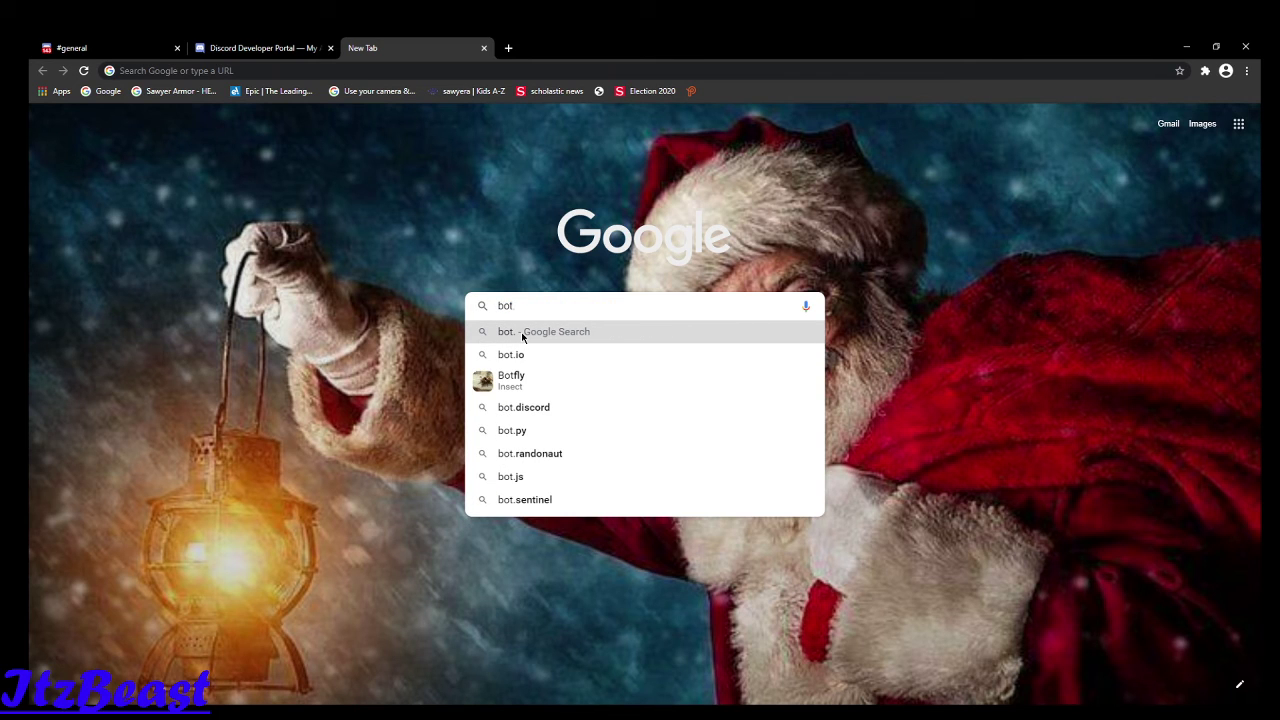
pyautogui.press('BackSpace')
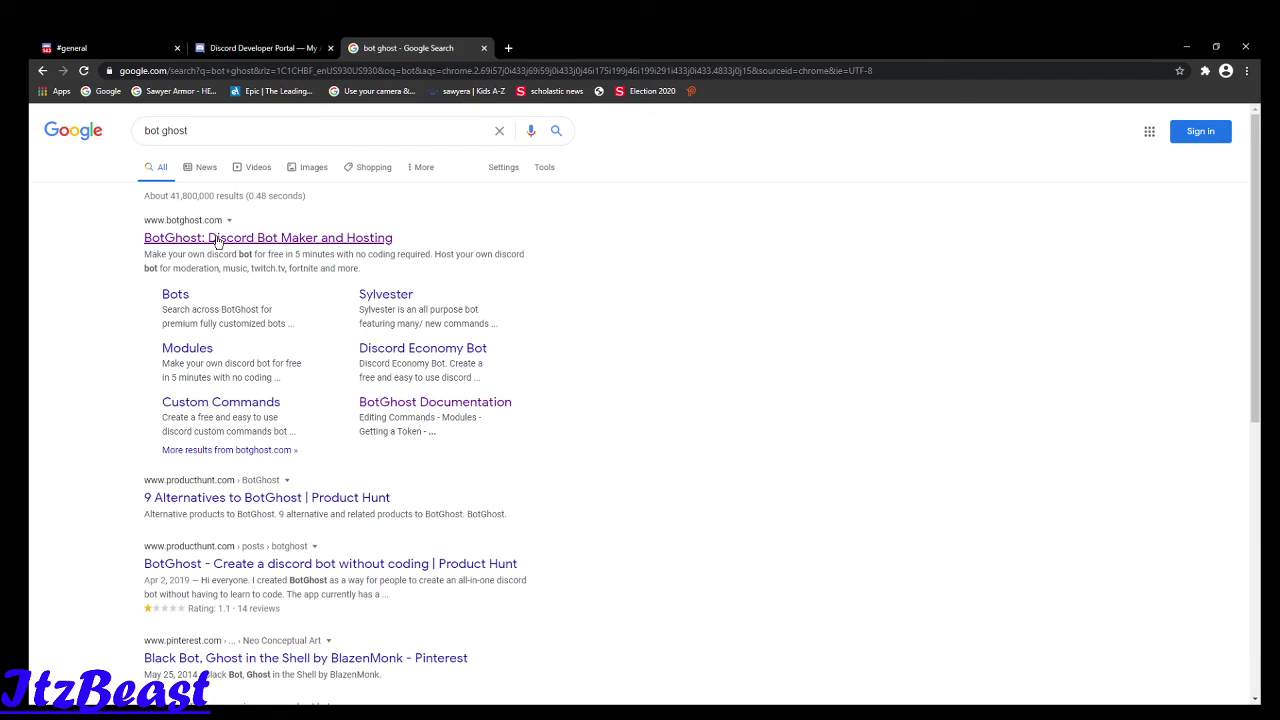
pyautogui.click(216, 241)
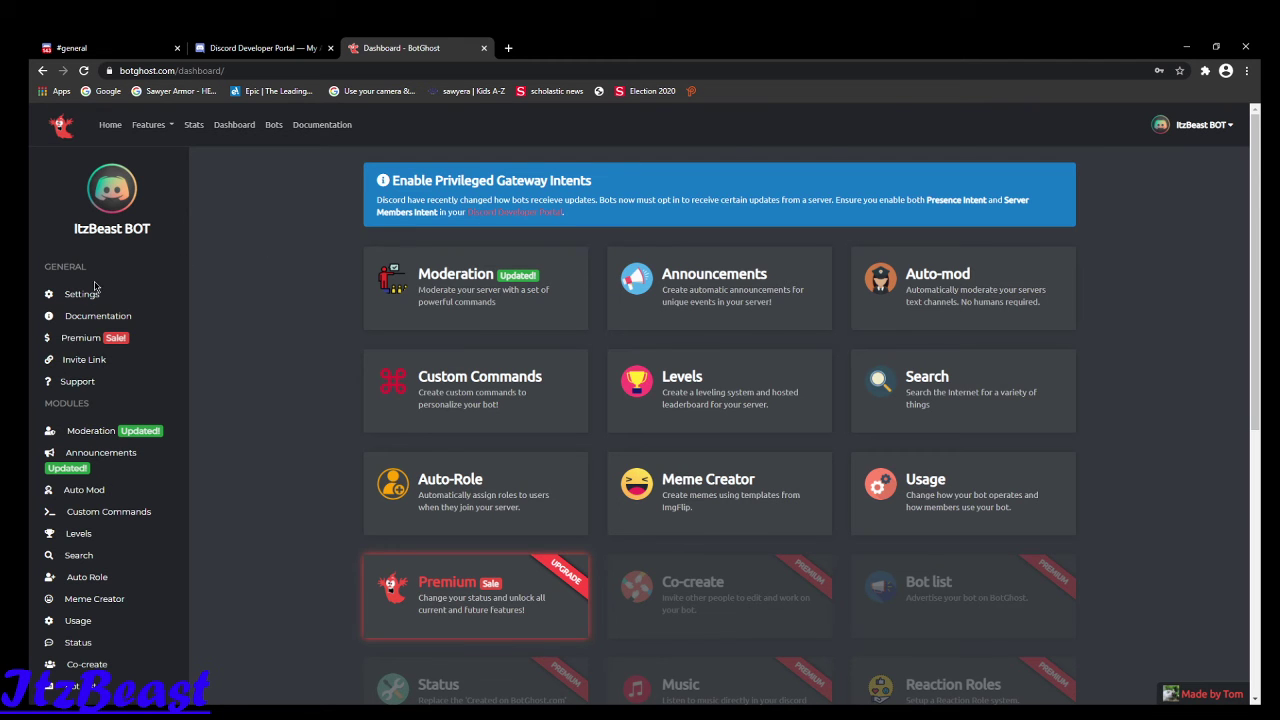
# Switch the BotGhost dashboard to the Test BOt with the ninja icon and open its invite link
pyautogui.click(121, 206)
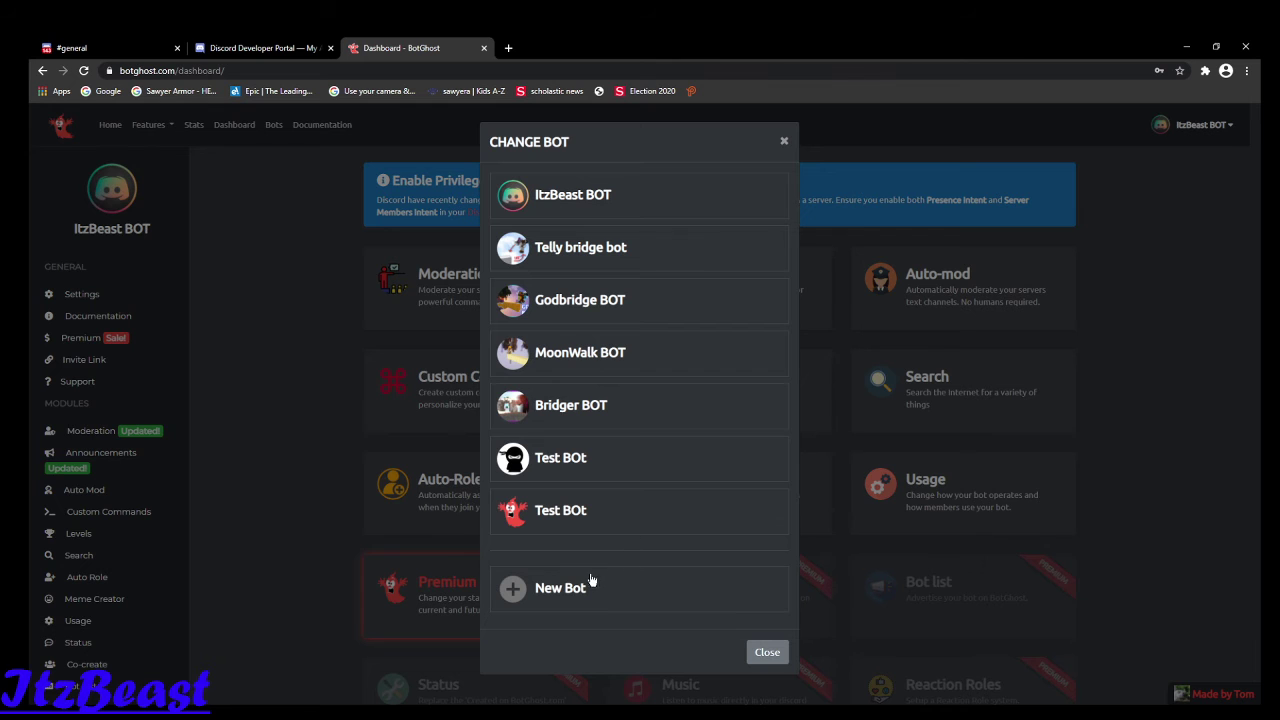
pyautogui.click(538, 460)
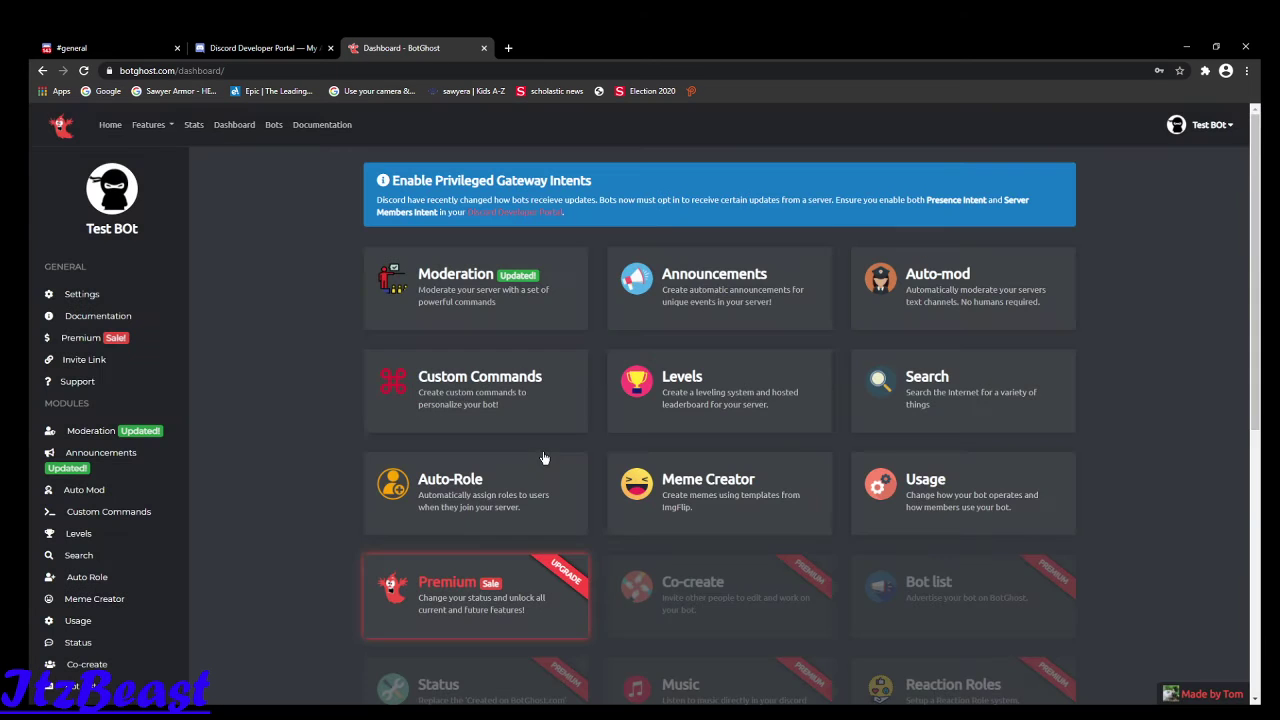
pyautogui.click(84, 364)
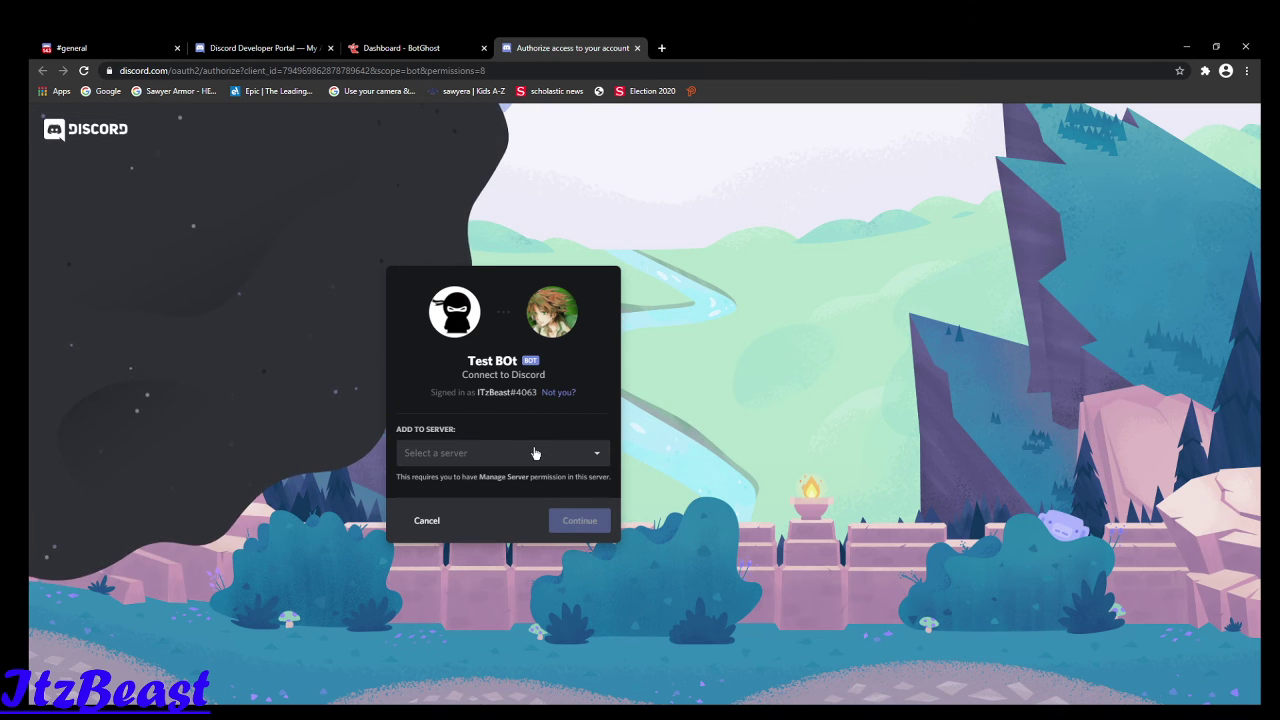
# Authorize Test BOt on the ITzBeast YT discord server with the Administrator permission
pyautogui.click(534, 452)
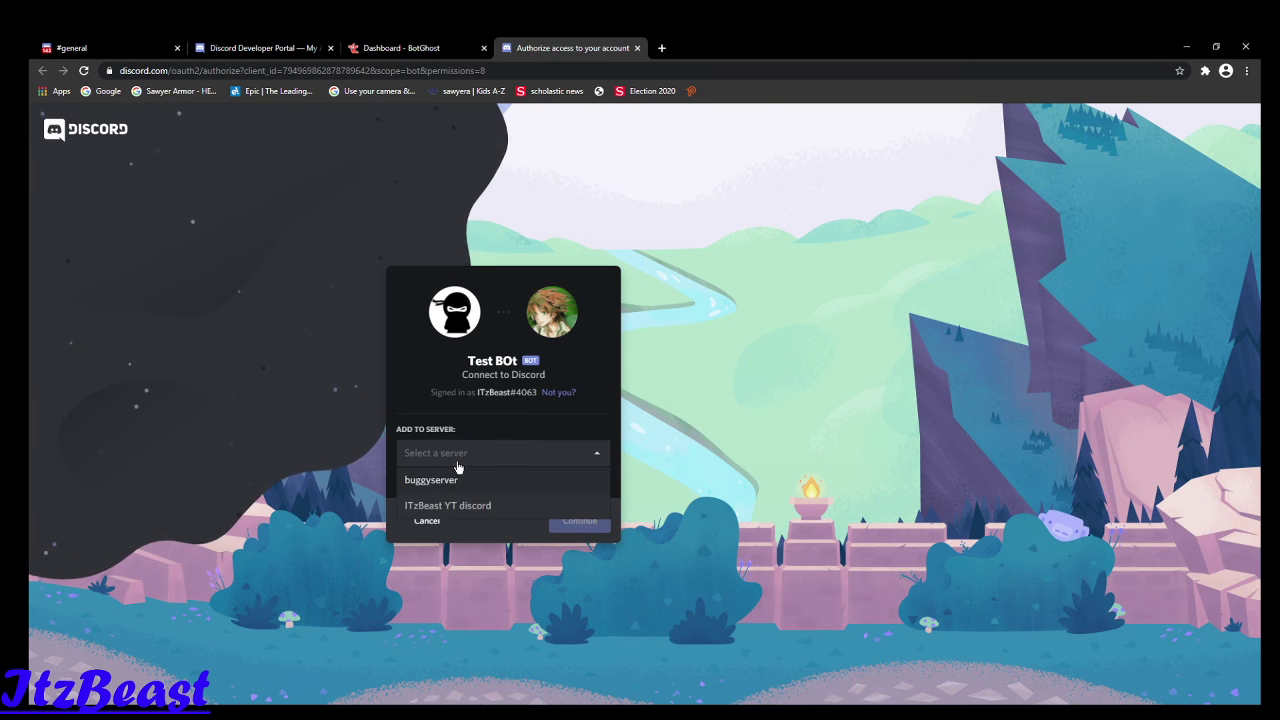
pyautogui.click(418, 508)
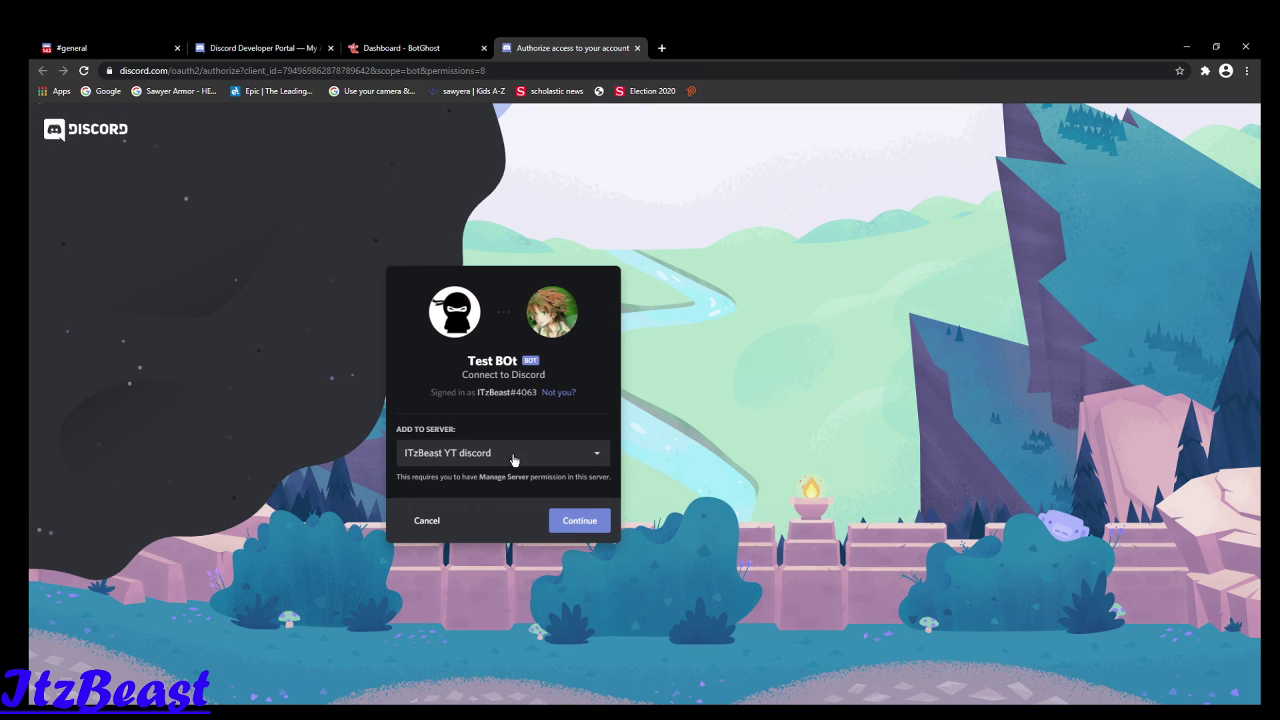
pyautogui.click(565, 519)
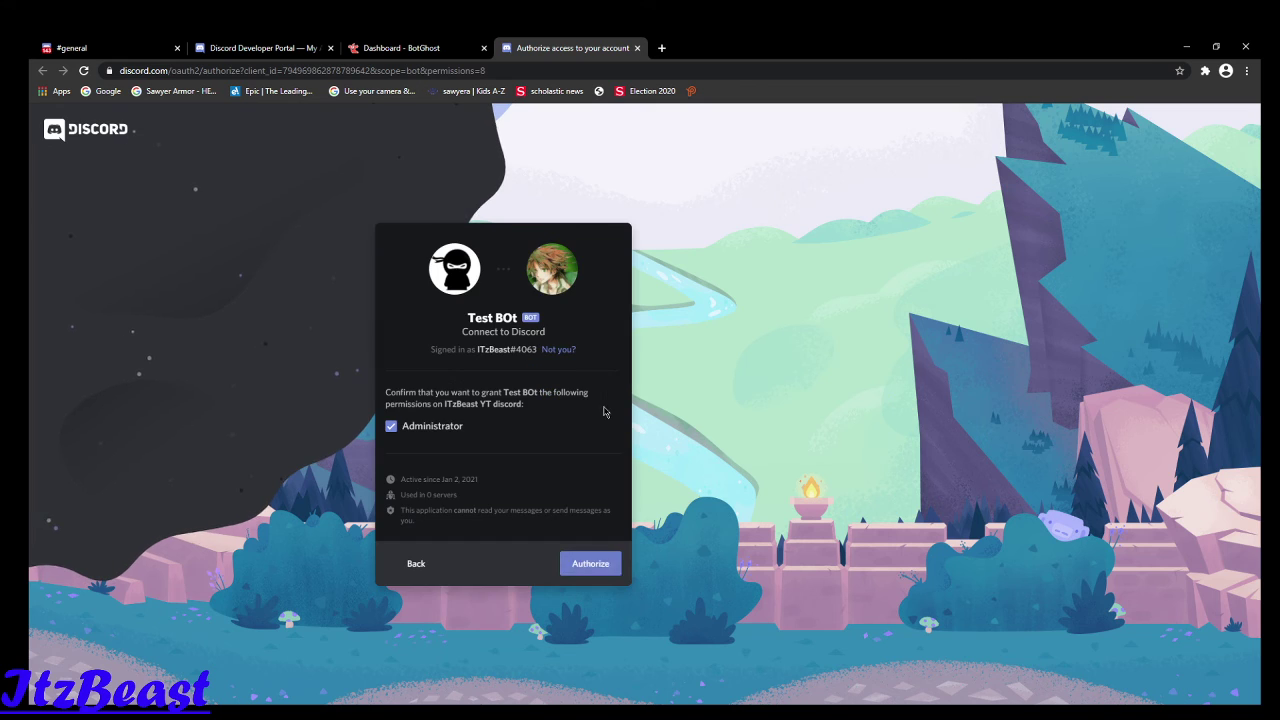
pyautogui.click(588, 564)
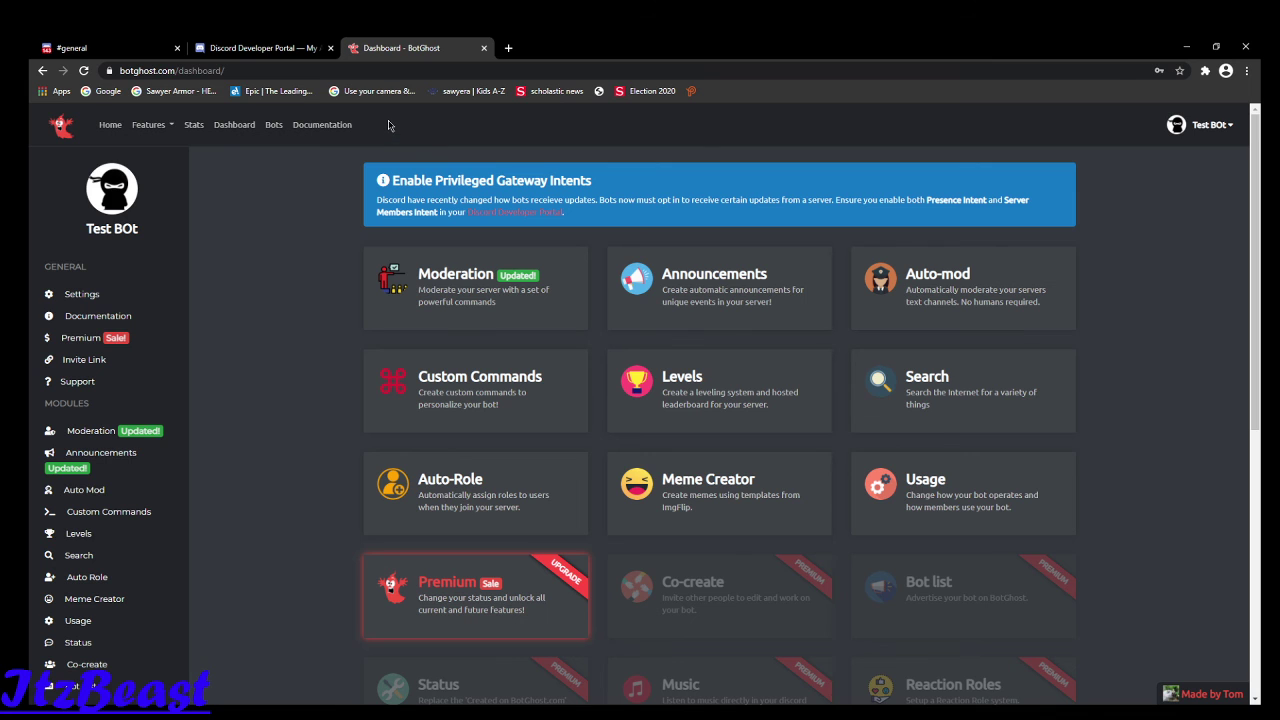
# Check the server's general channel, then close the BotGhost dashboard and return to that channel
pyautogui.click(265, 48)
pyautogui.click(100, 48)
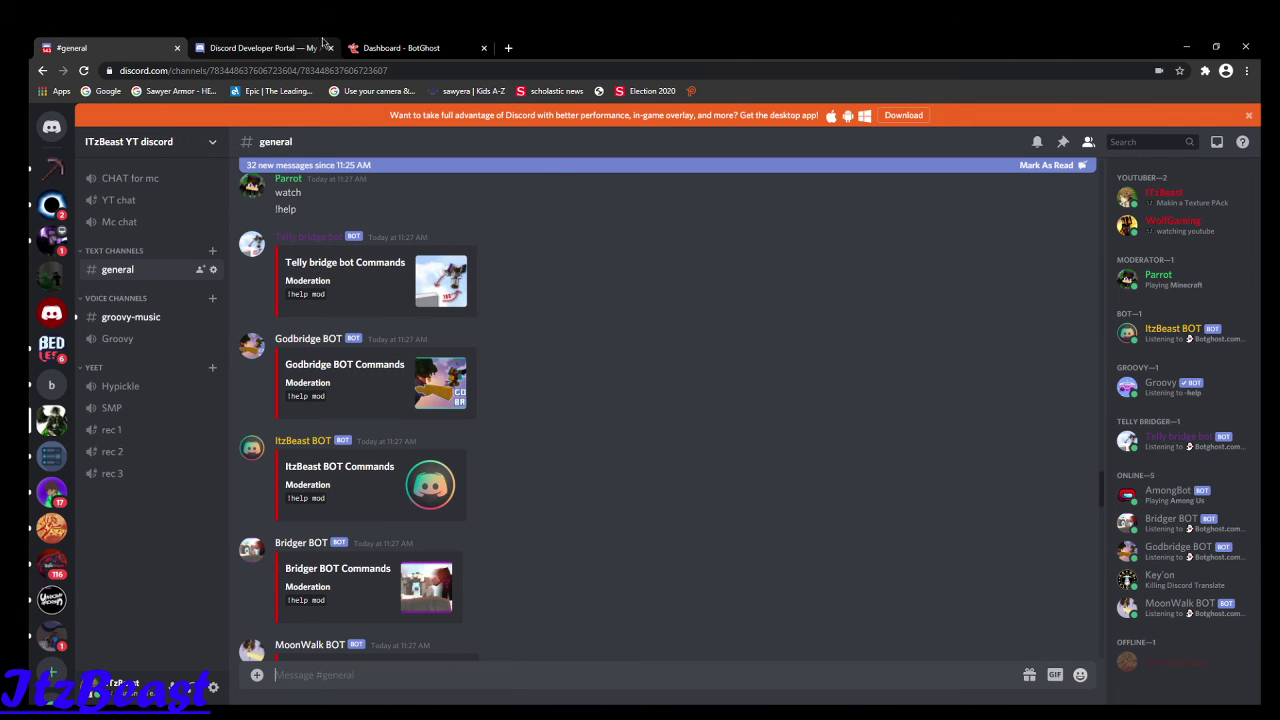
pyautogui.click(417, 45)
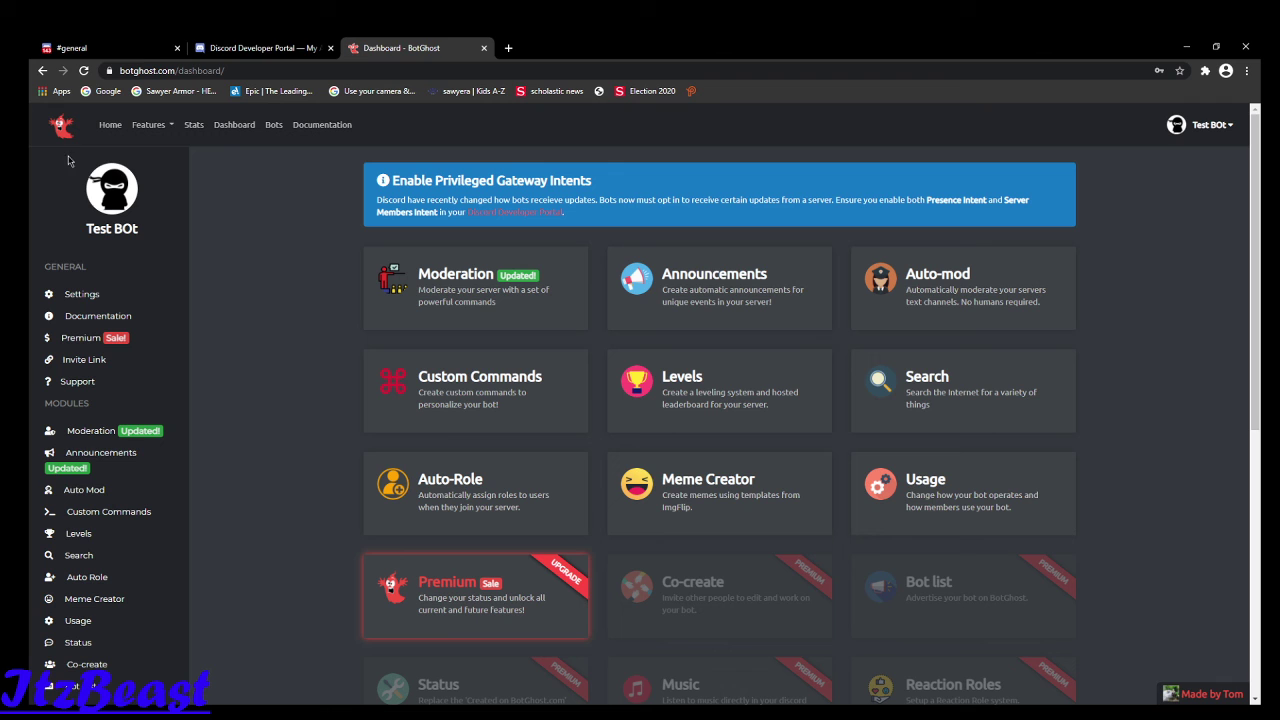
pyautogui.click(485, 48)
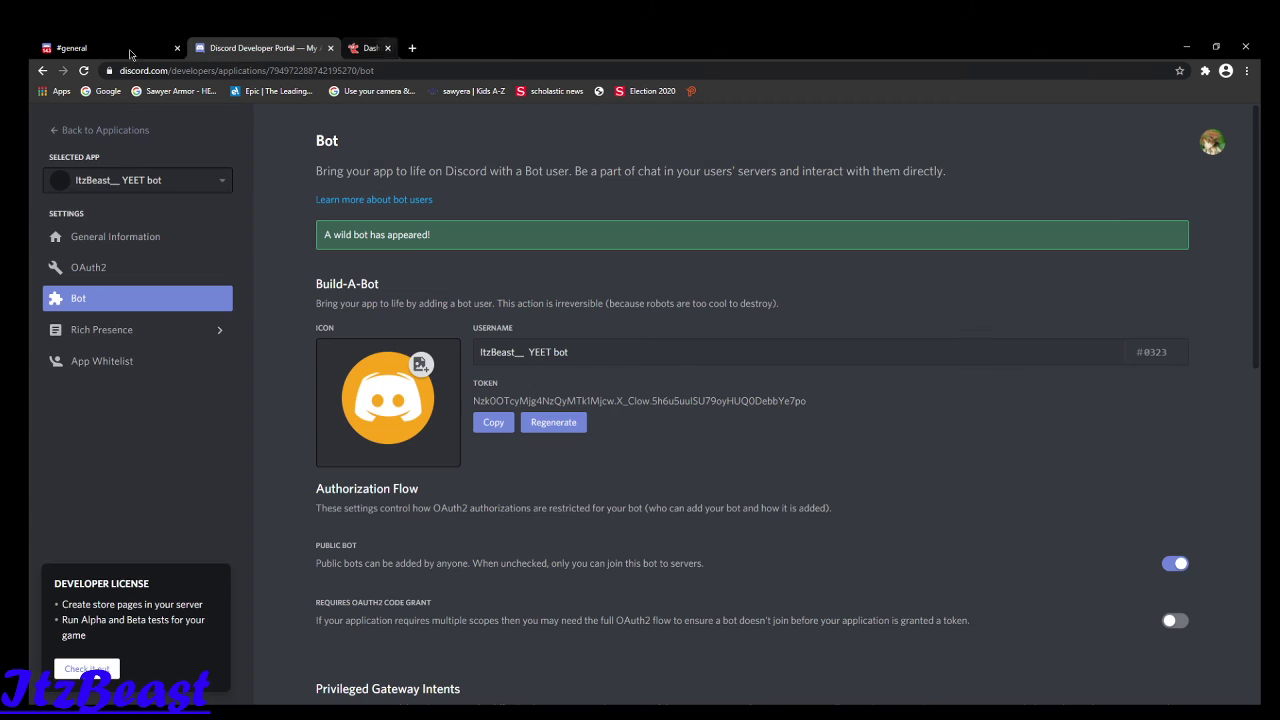
pyautogui.click(100, 48)
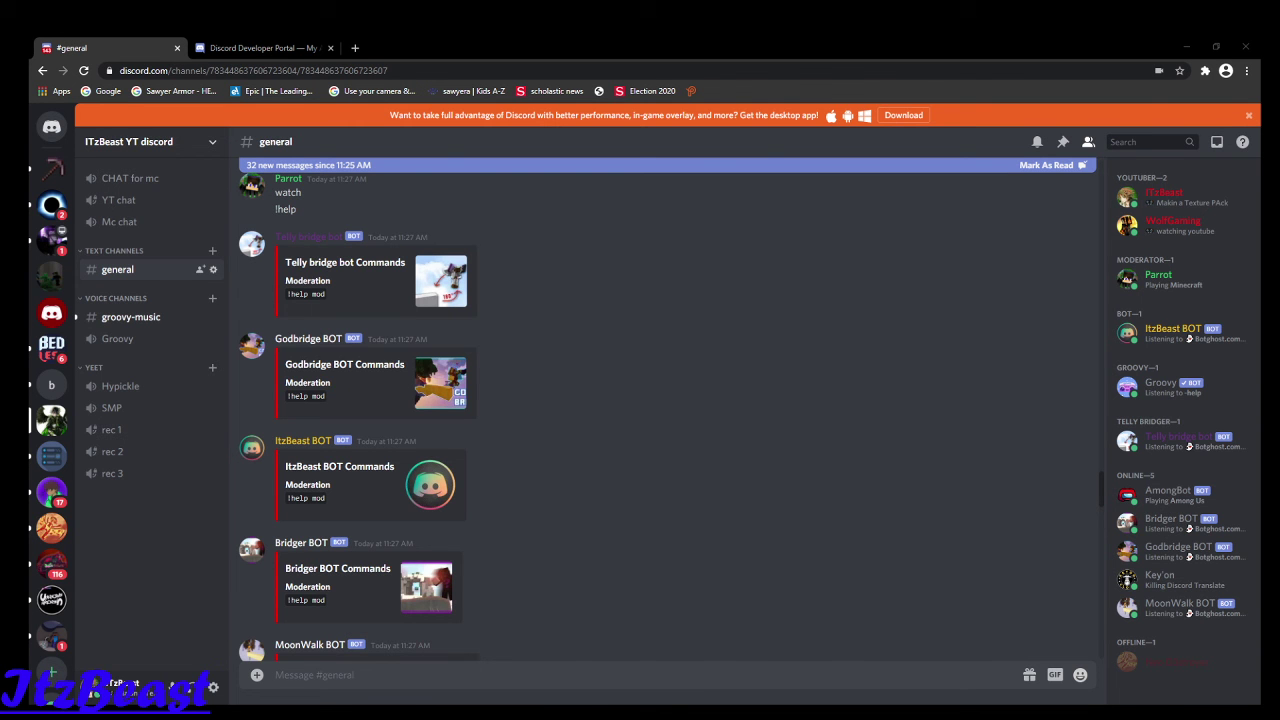